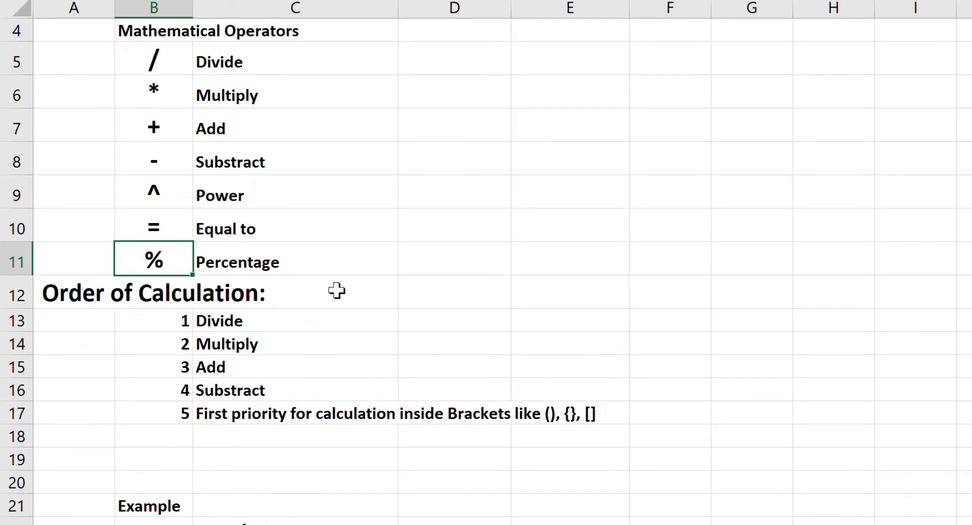
Review the order of calculation entries in C13:C17, from Divide through the bracket priority rule
click(314, 319)
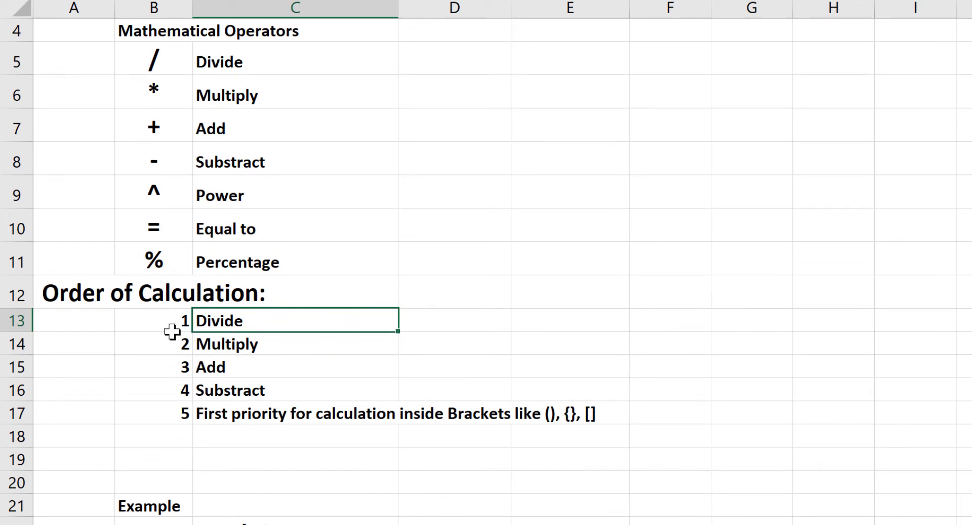
click(251, 346)
click(322, 375)
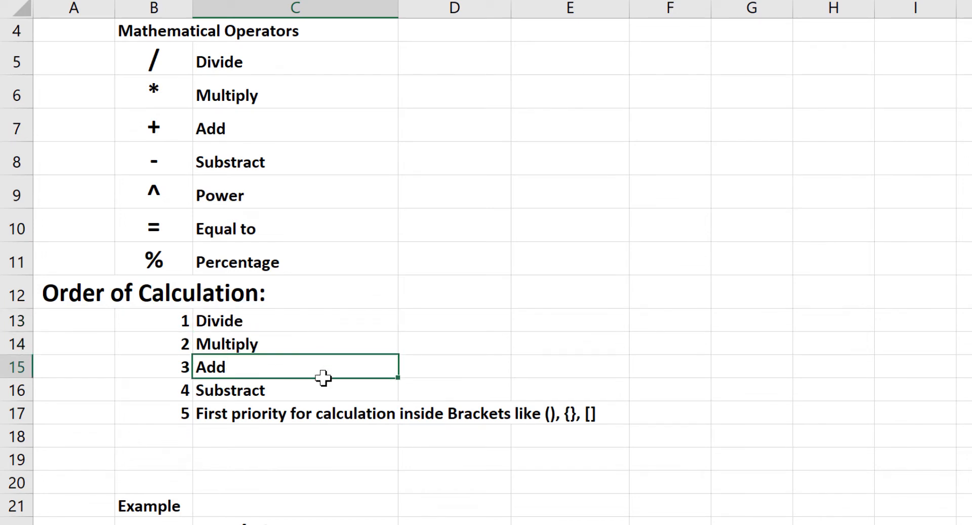
click(265, 390)
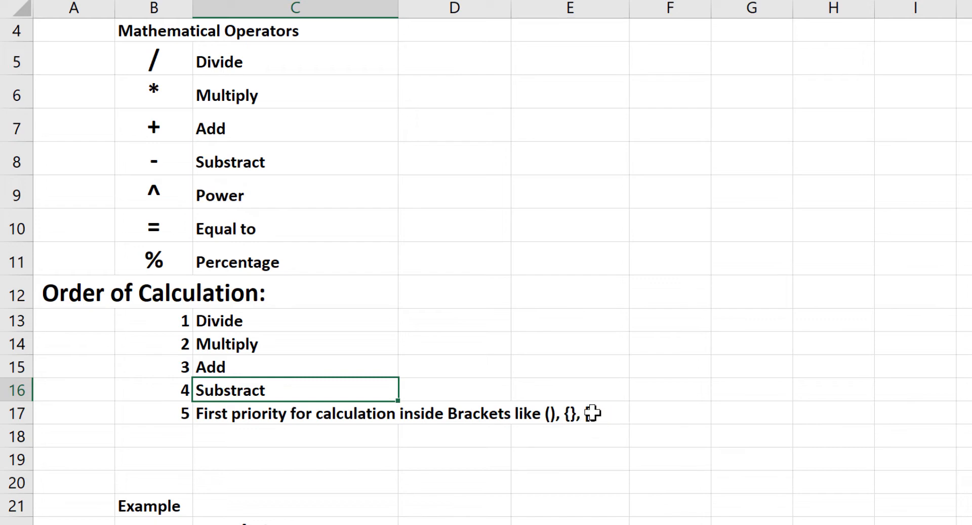
click(260, 416)
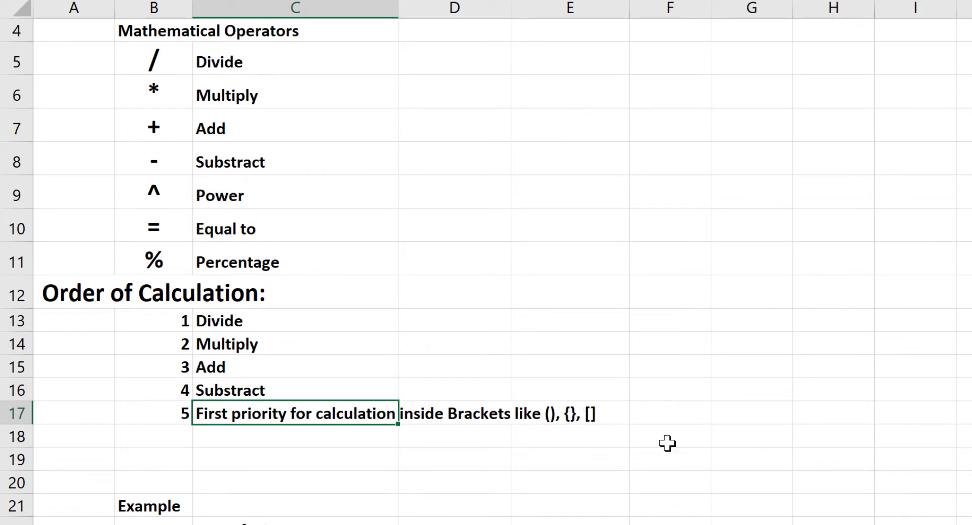
Convert the text example in C22 into the live formula =50/5*2+3-1 by removing its leading apostrophe
scroll(590, 416, down, 2)
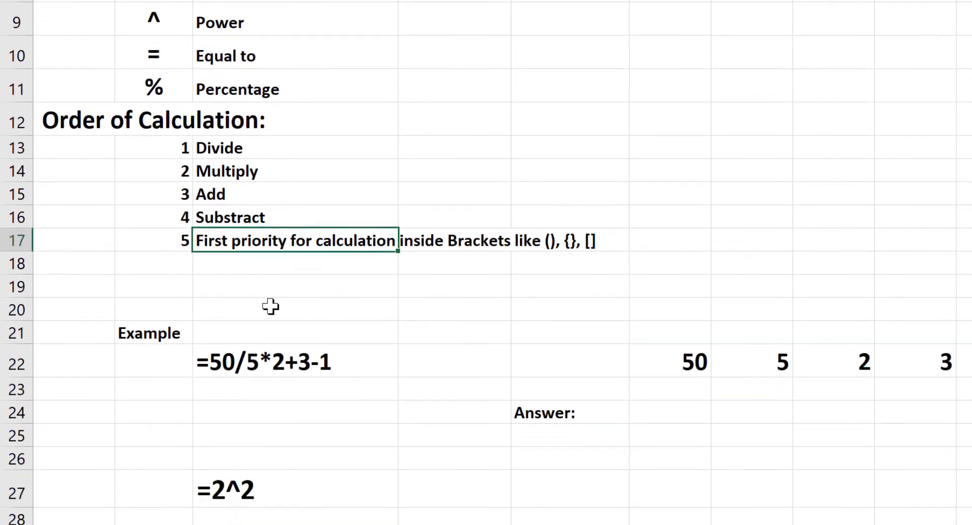
scroll(271, 307, down, 1)
click(301, 189)
scroll(243, 260, down, 1)
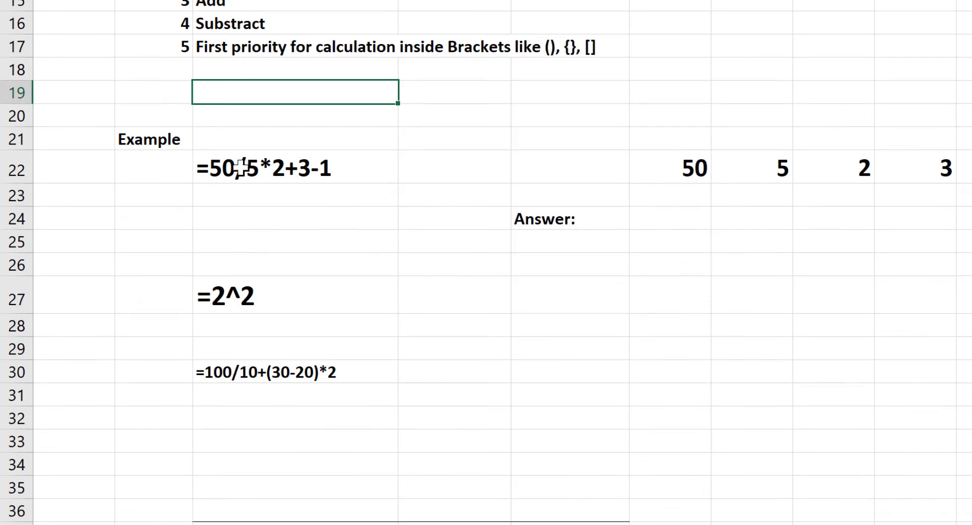
click(241, 168)
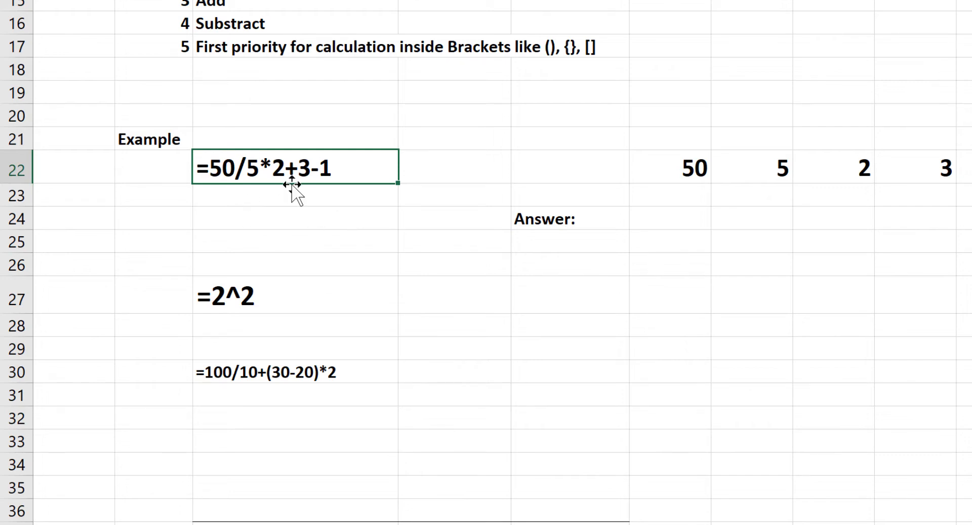
key(F2)
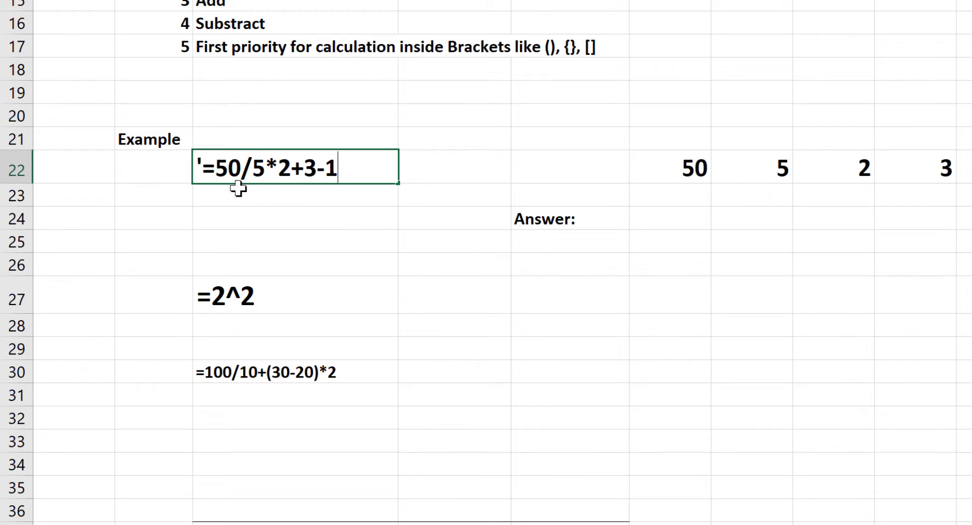
click(207, 163)
key(BackSpace)
key(Return)
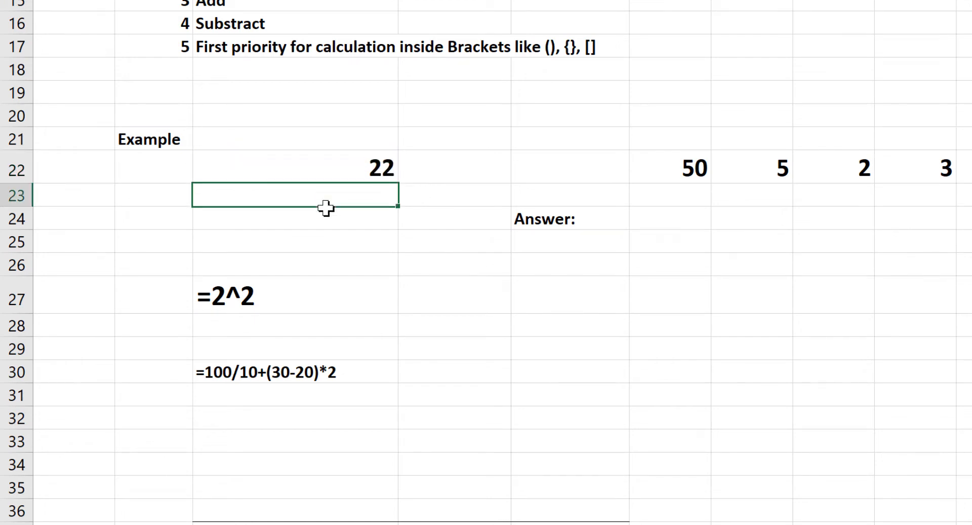
Run Evaluate Formula on C22, work through each calculation stage to the final result, and close the evaluation
click(339, 172)
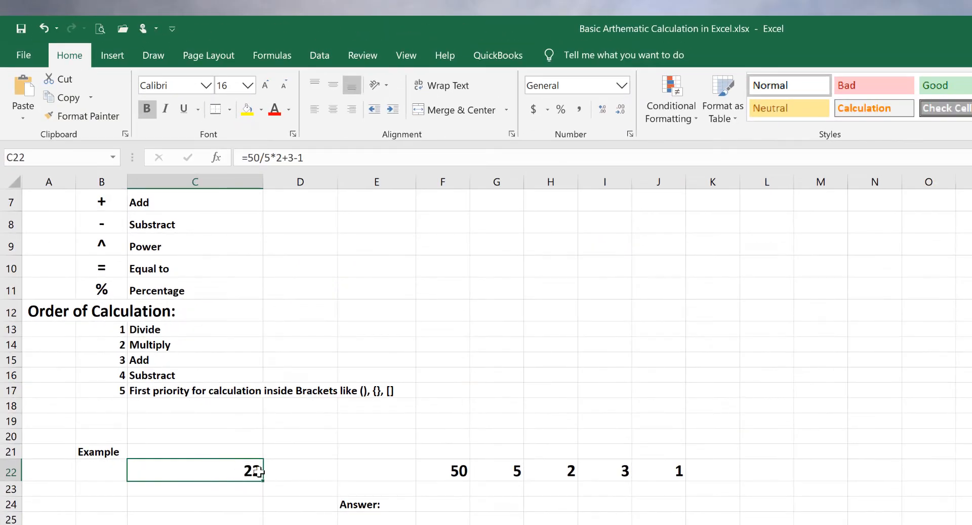
click(279, 57)
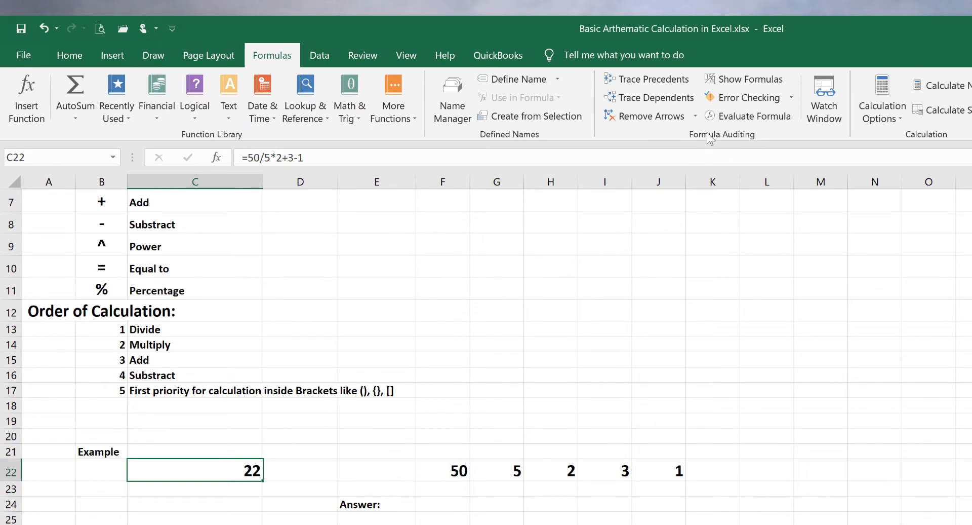
click(748, 121)
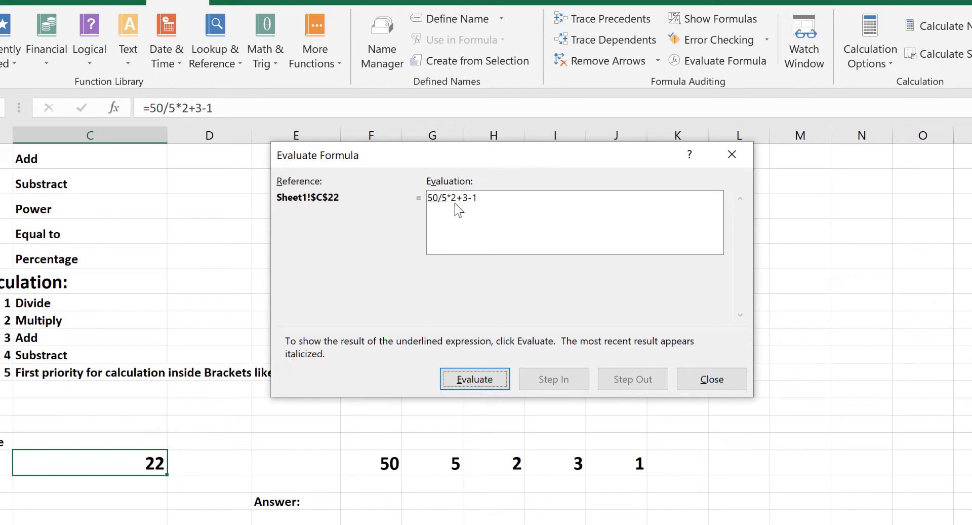
click(473, 379)
click(492, 383)
click(471, 379)
click(480, 383)
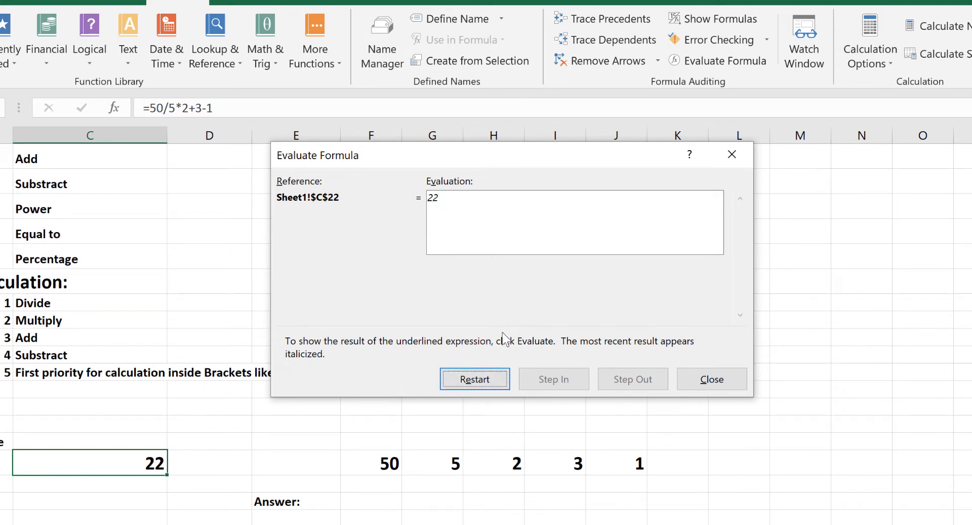
click(712, 379)
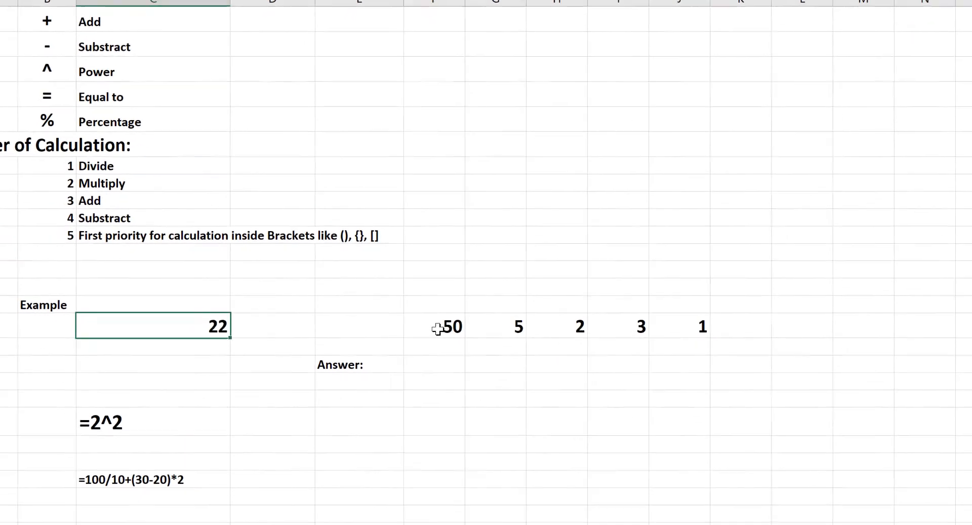
Enter the formula =F22/G22*H22+I22-J22 in F24, beside the Answer label, using references to the row 22 values
click(437, 329)
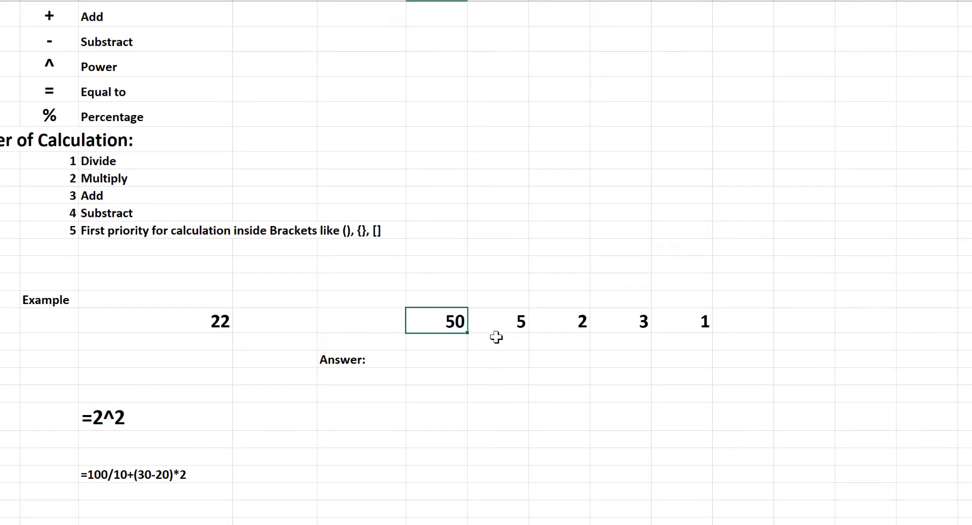
click(431, 360)
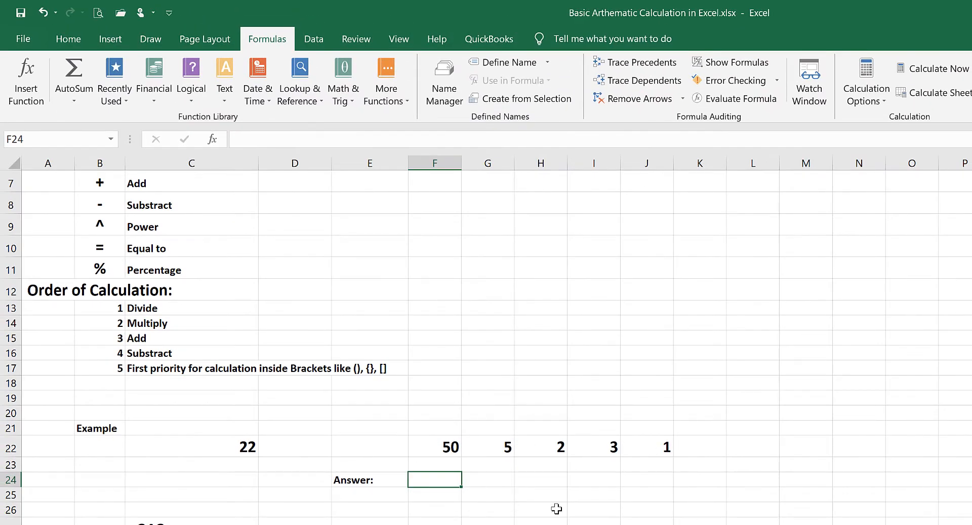
text(=)
click(424, 445)
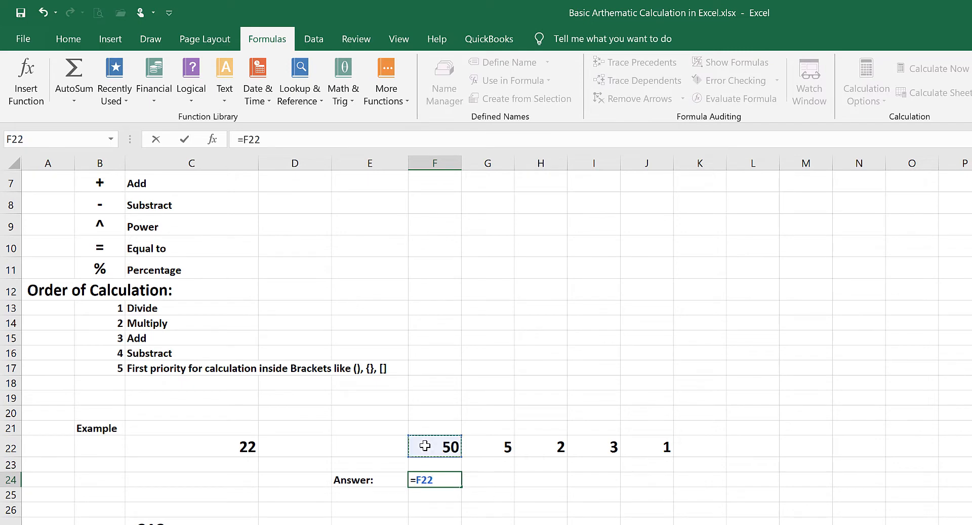
text(/)
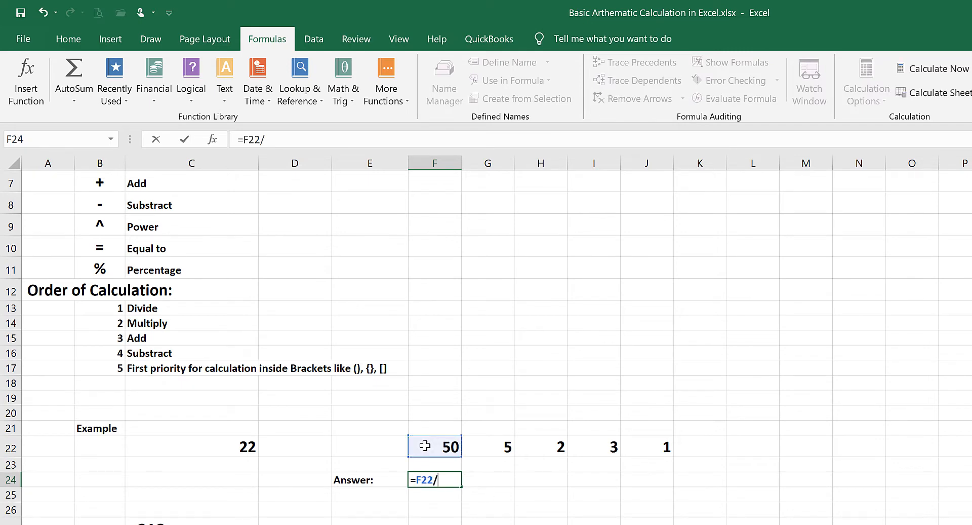
click(498, 447)
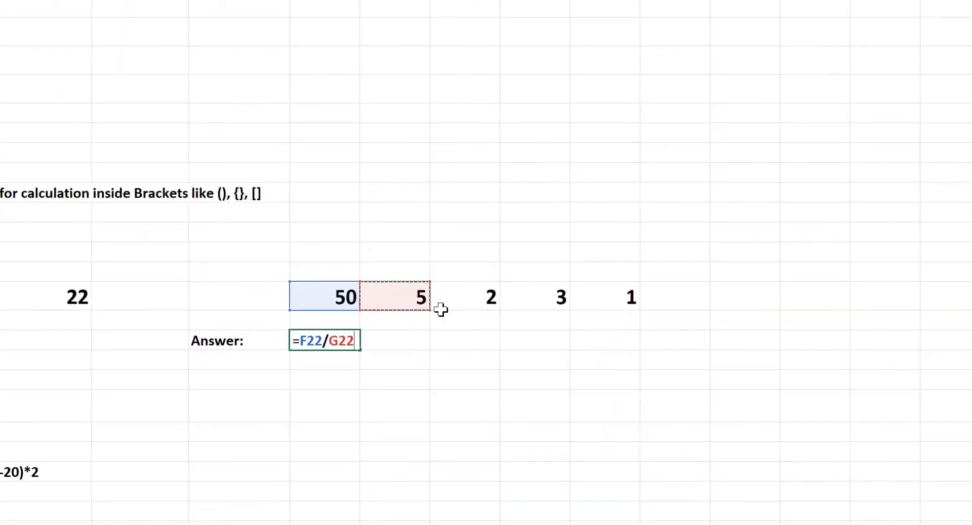
text(*)
click(466, 299)
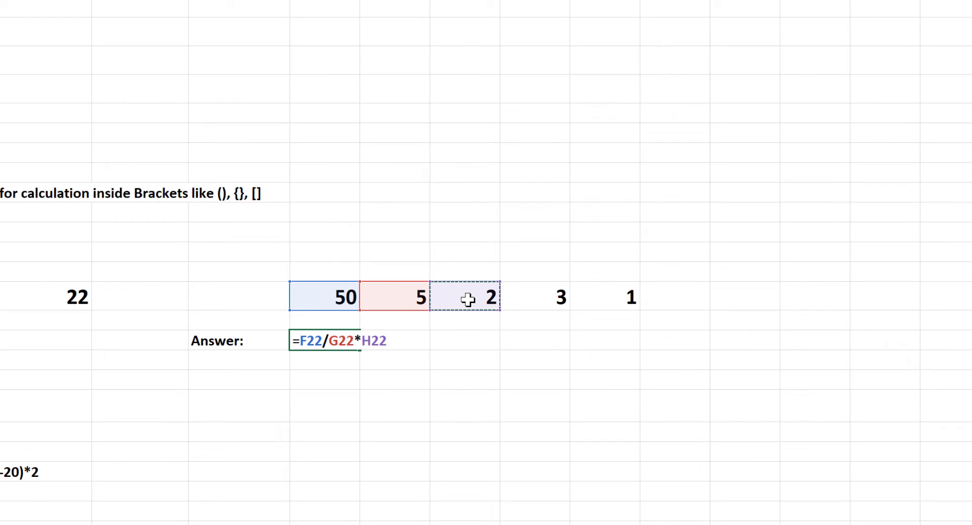
text(+)
click(538, 298)
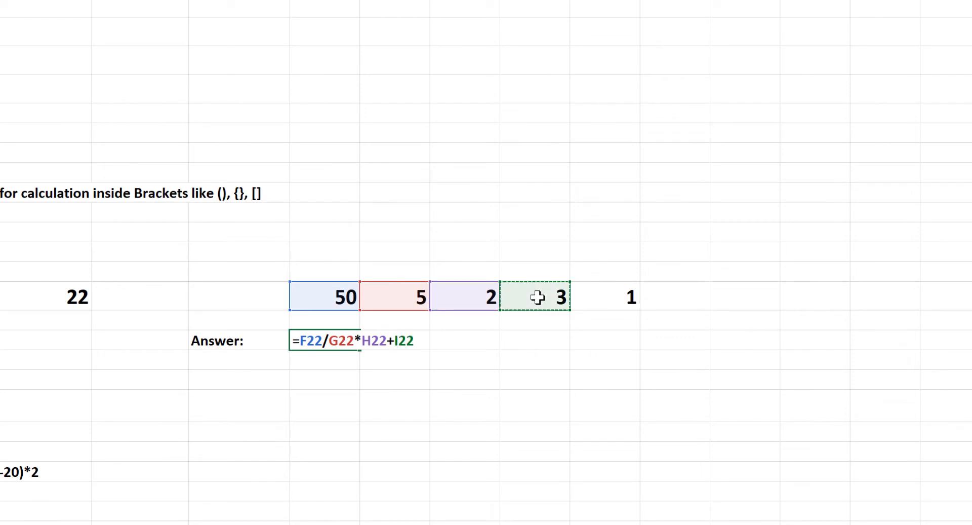
text(-)
click(604, 301)
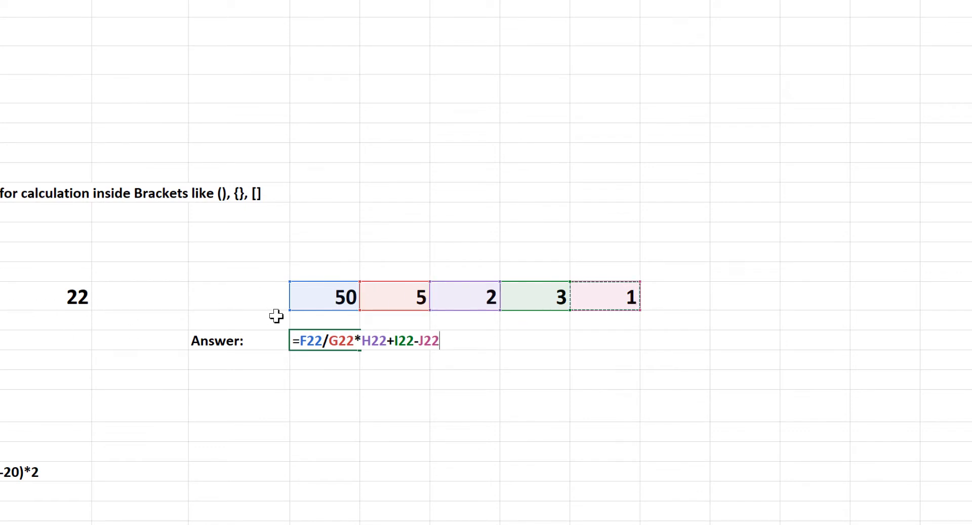
key(Return)
Run Evaluate Formula on the cell-reference formula in F24, resolve every reference and operation in turn, and close the evaluation
click(332, 340)
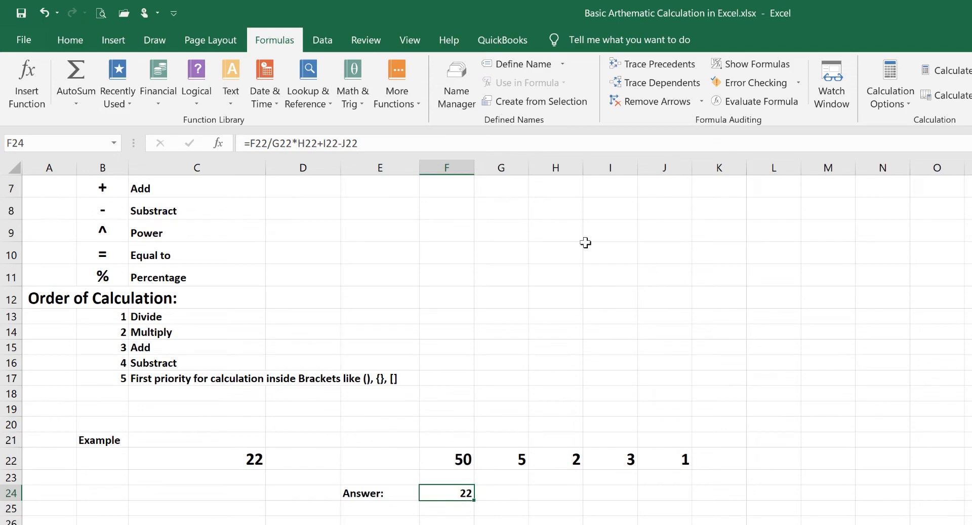
click(754, 101)
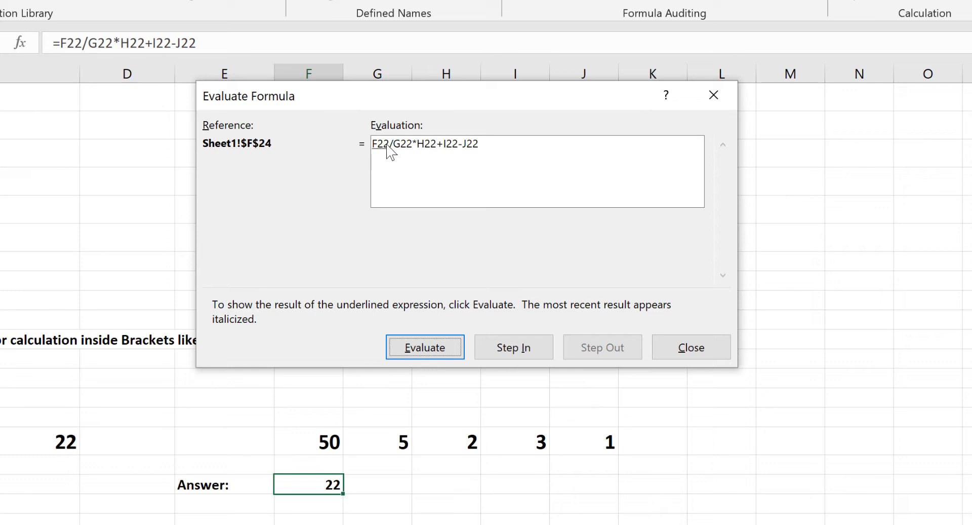
click(421, 351)
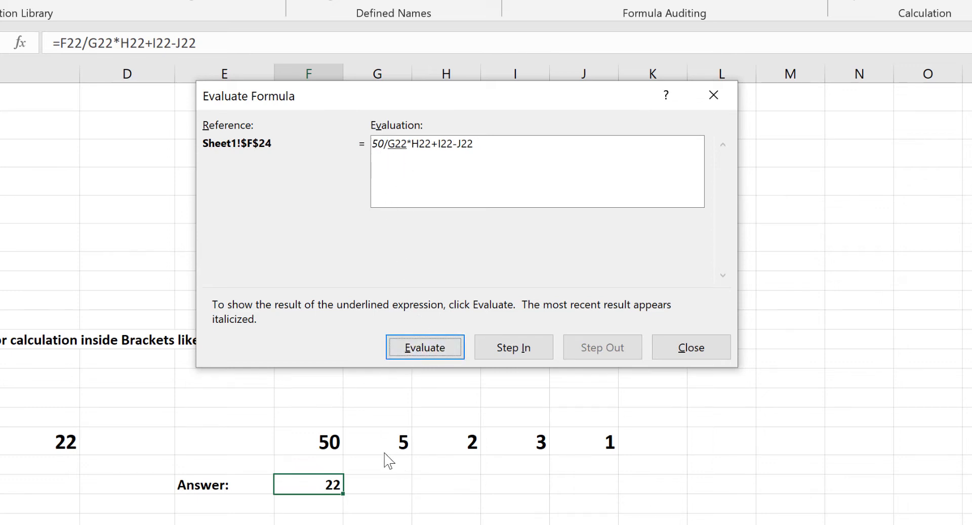
click(434, 358)
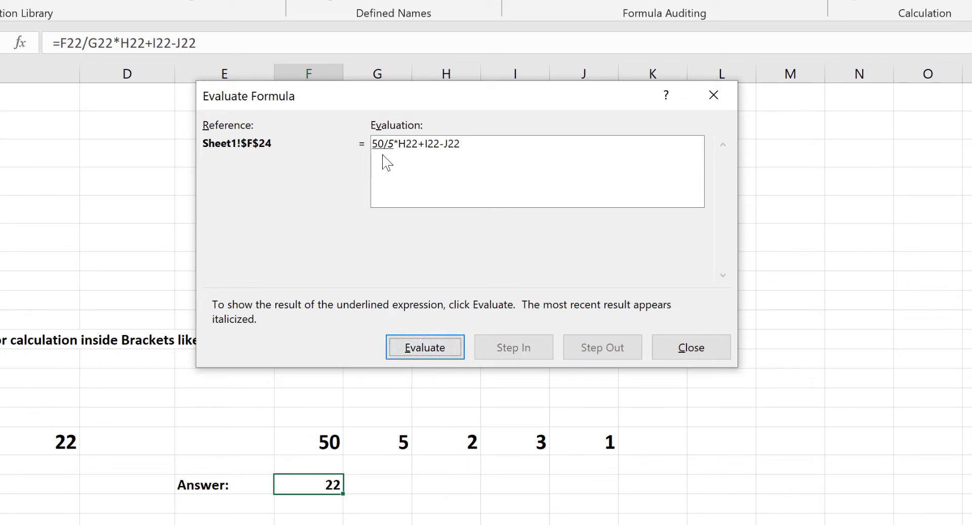
click(425, 352)
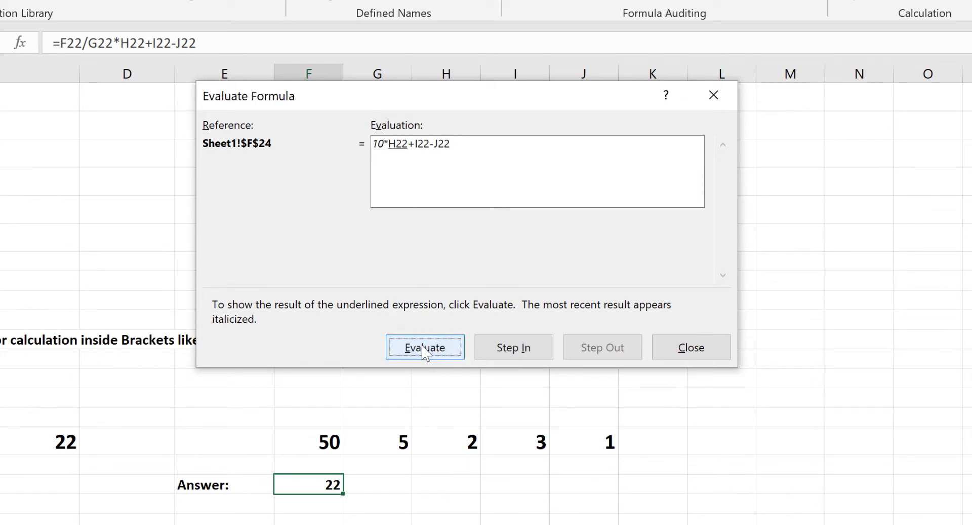
click(425, 352)
click(426, 352)
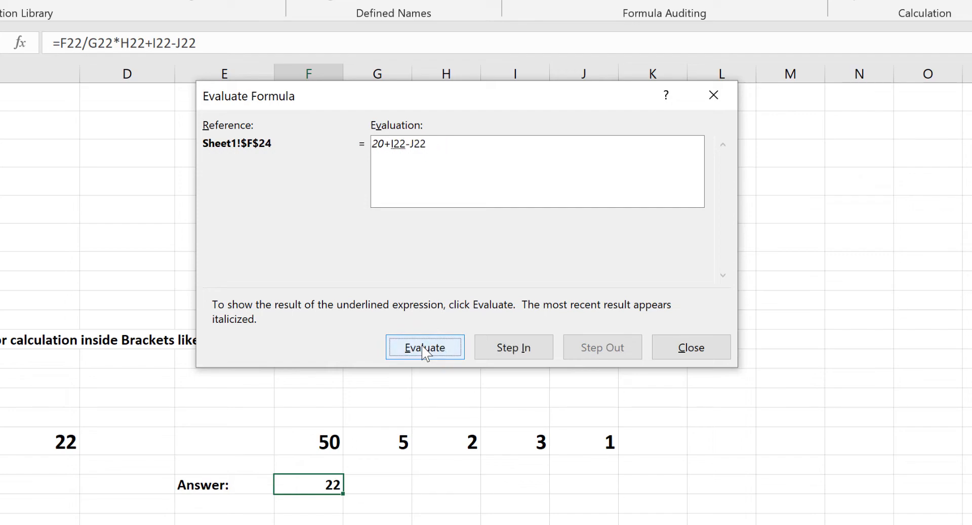
click(425, 352)
click(426, 352)
click(428, 351)
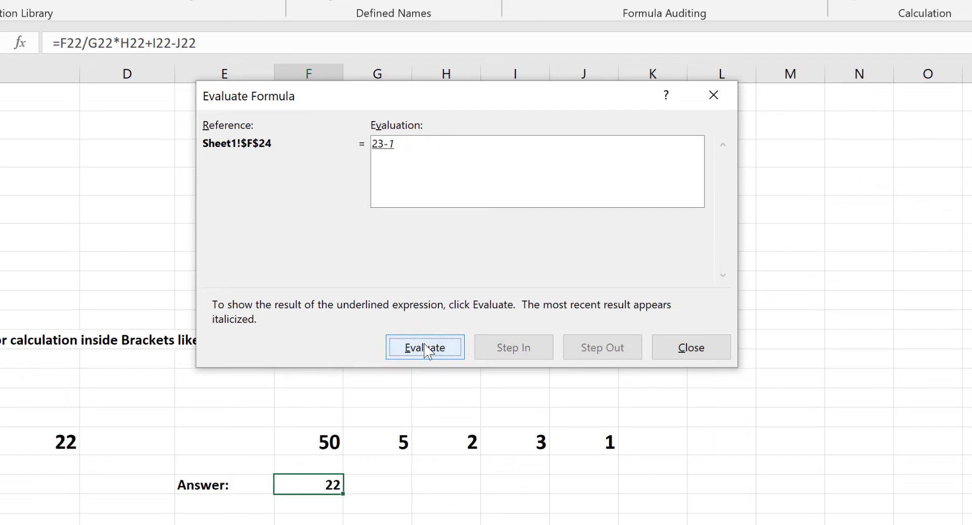
click(427, 349)
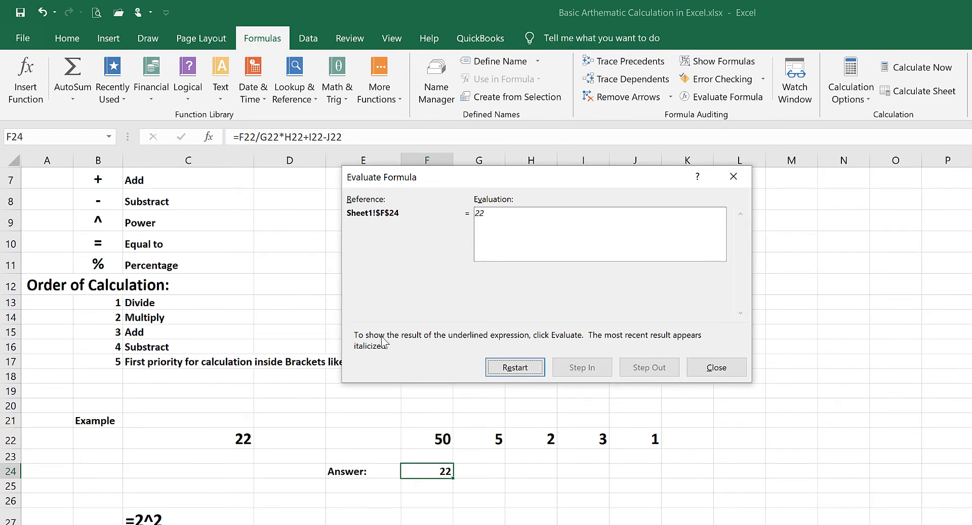
click(716, 367)
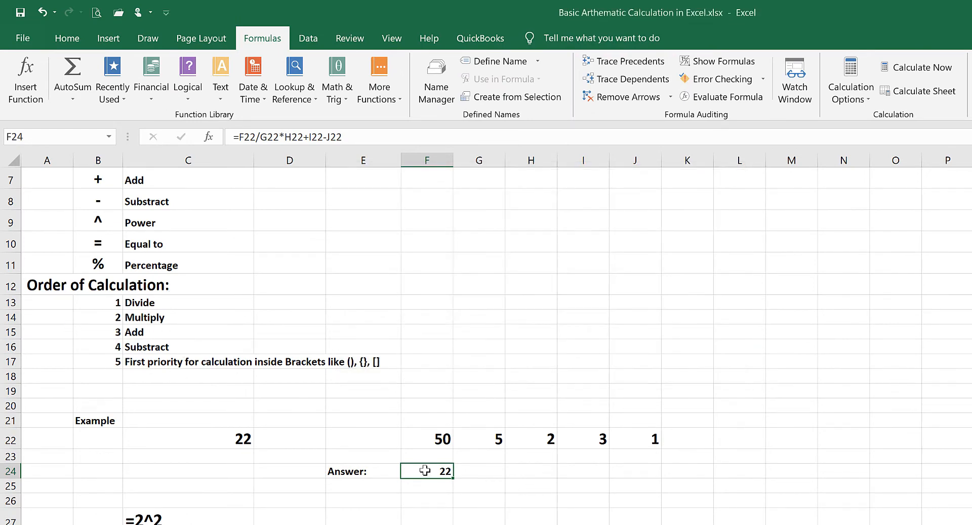
Convert the text example in C27 into the live formula =2^2 by removing its leading apostrophe
scroll(183, 461, down, 2)
click(159, 392)
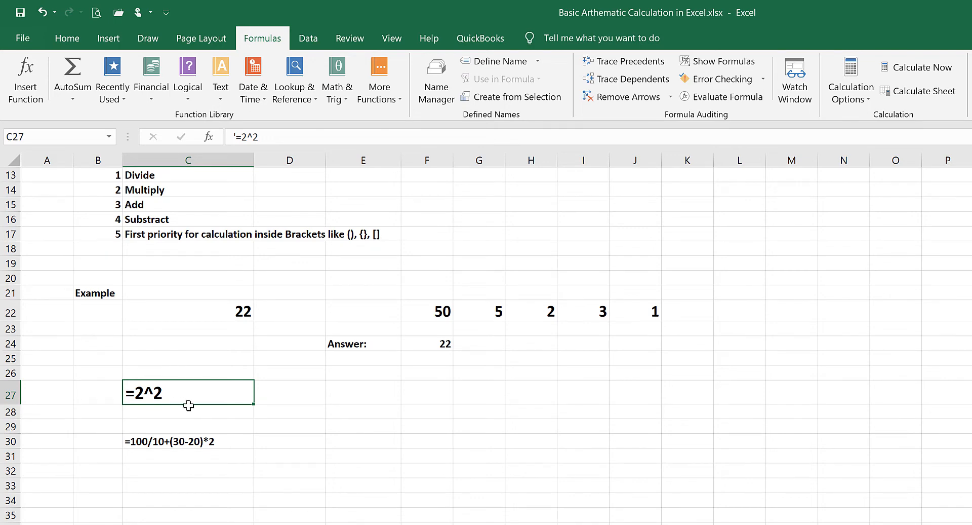
double_click(144, 394)
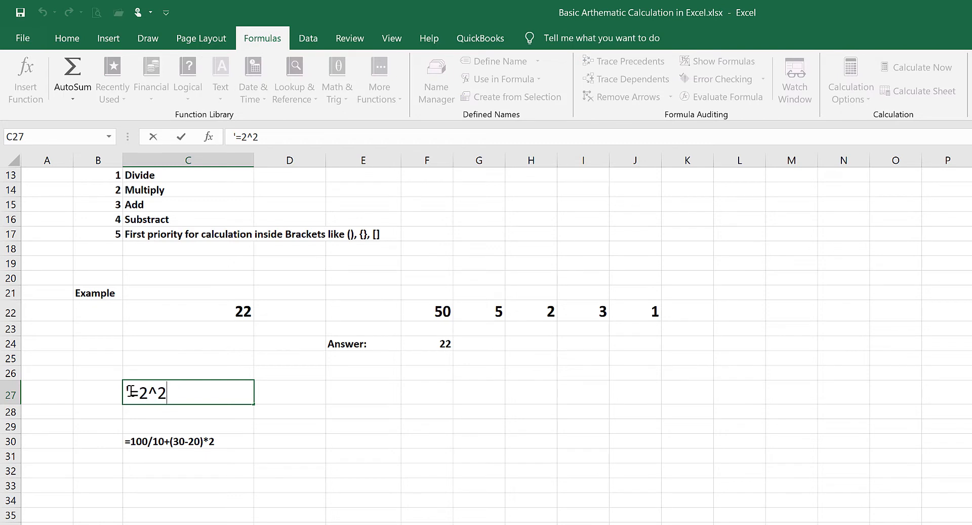
key(BackSpace)
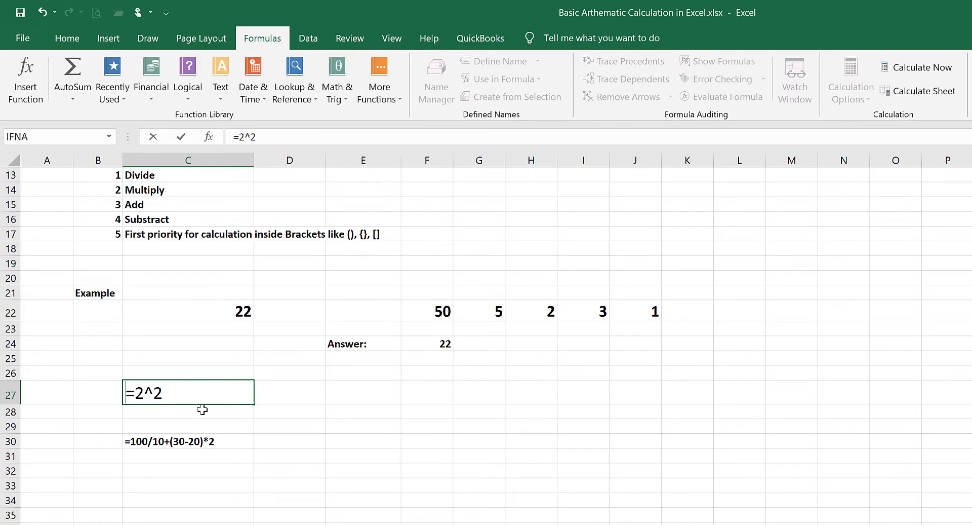
key(Return)
Change the exponent in C27 to 3 so the formula reads =2^3
click(202, 391)
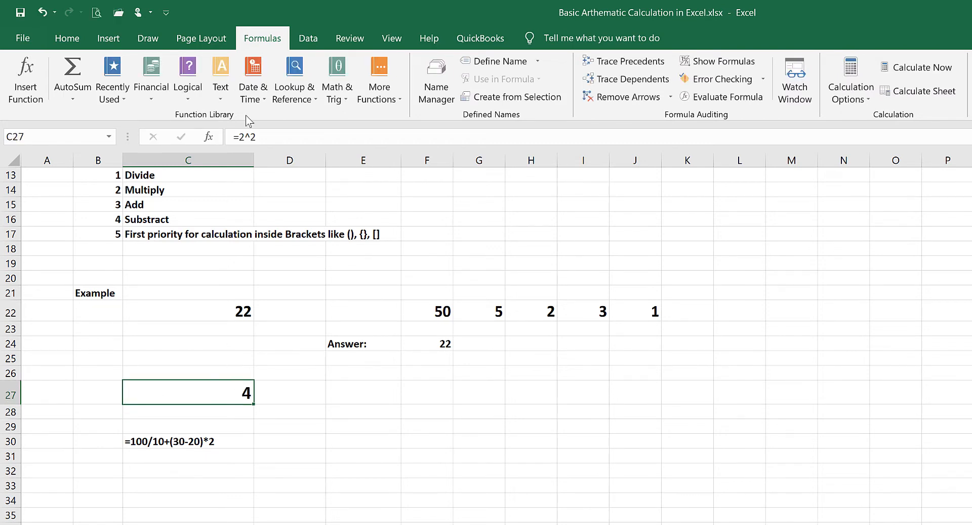
click(273, 136)
key(BackSpace)
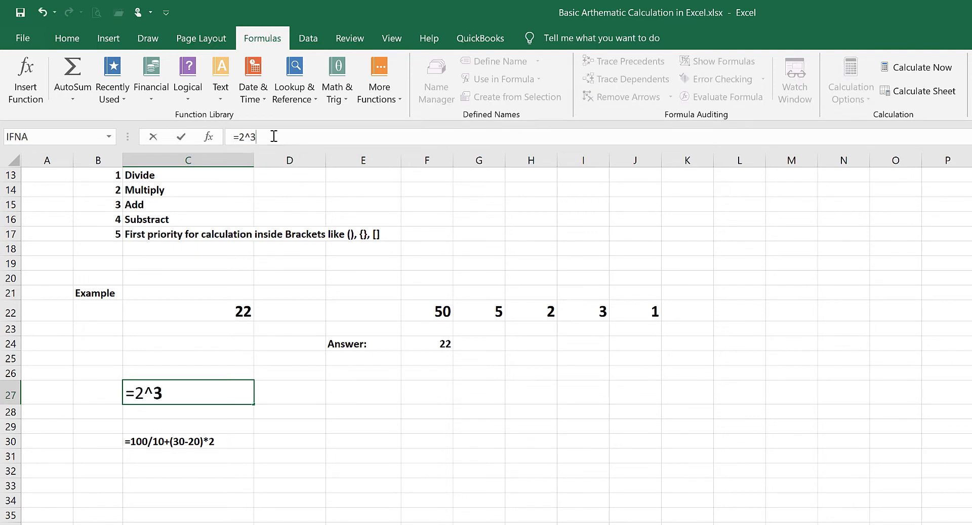
key(Return)
click(229, 390)
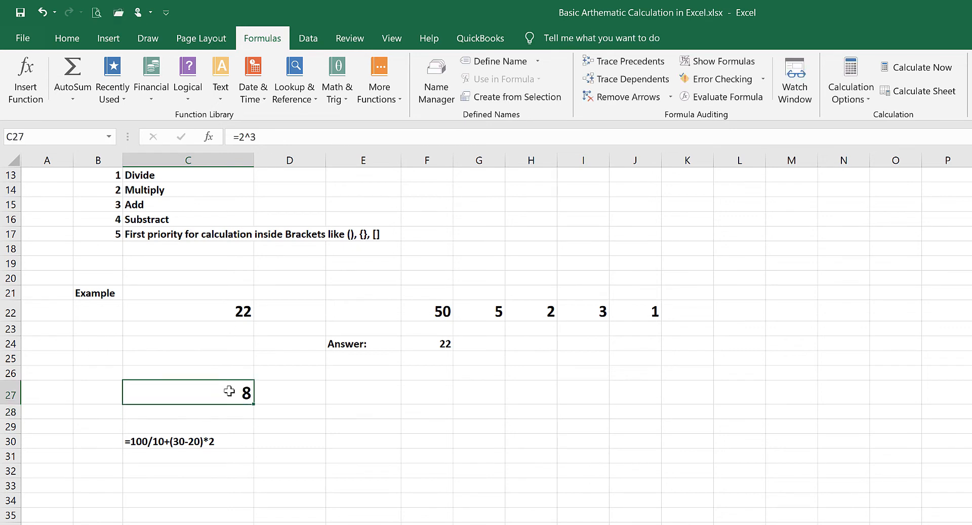
click(293, 394)
click(306, 414)
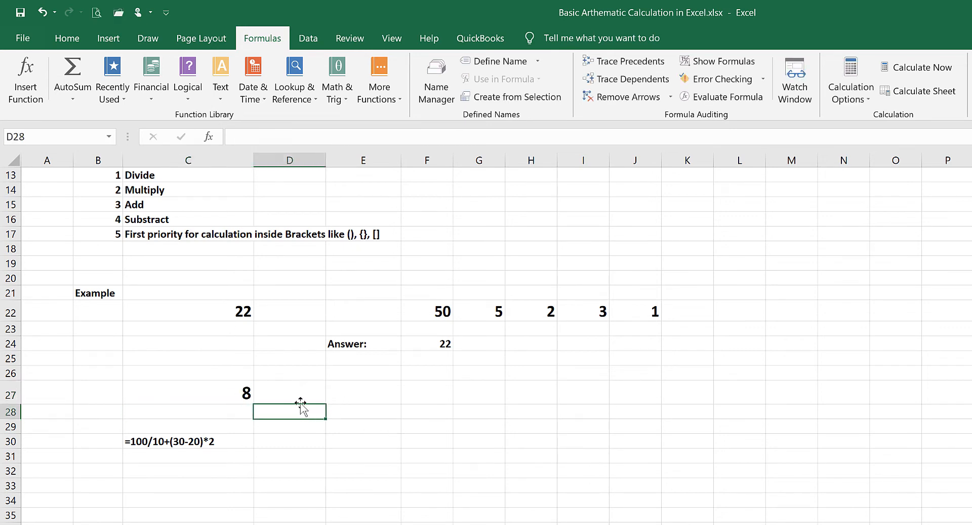
drag(310, 395, 356, 391)
click(293, 416)
Convert the bracket example in C30 into the live formula =100/10+(30-20)*2 by removing its leading apostrophe
scroll(286, 420, down, 1)
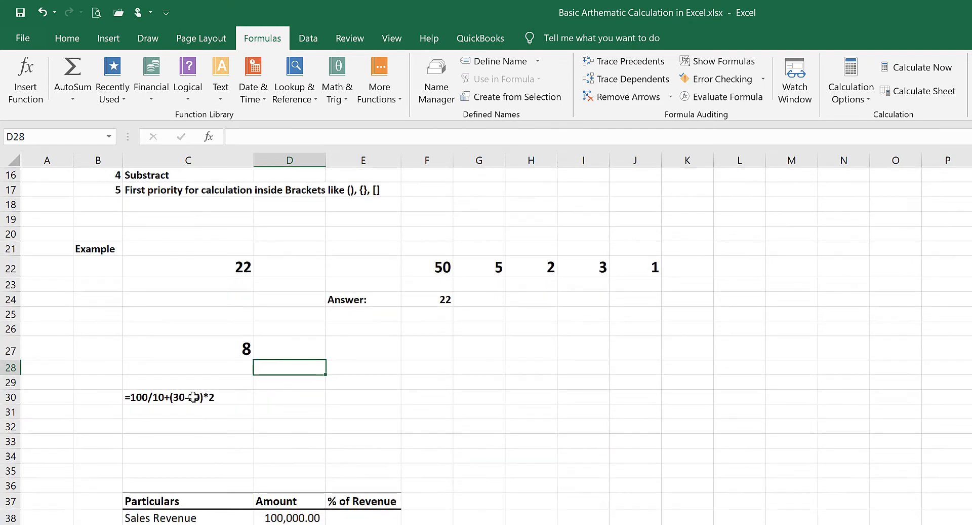
click(195, 397)
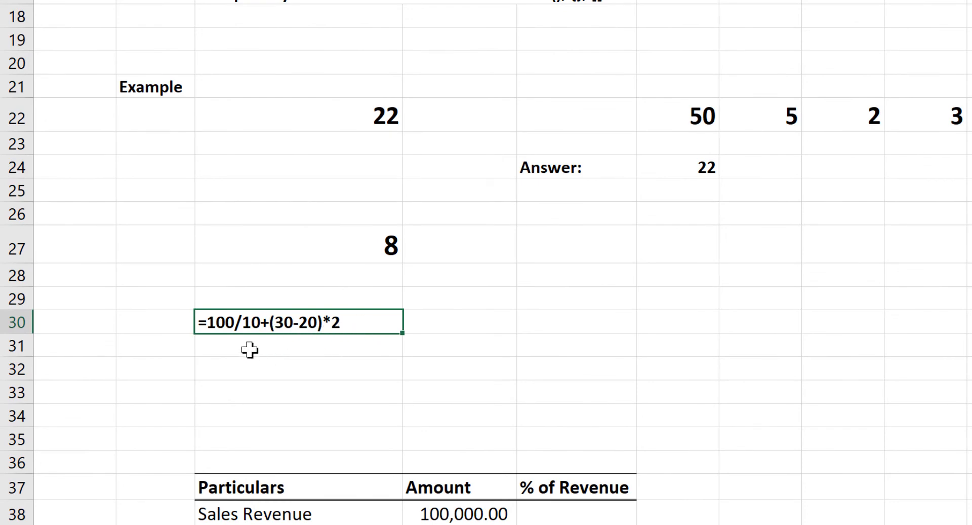
key(F2)
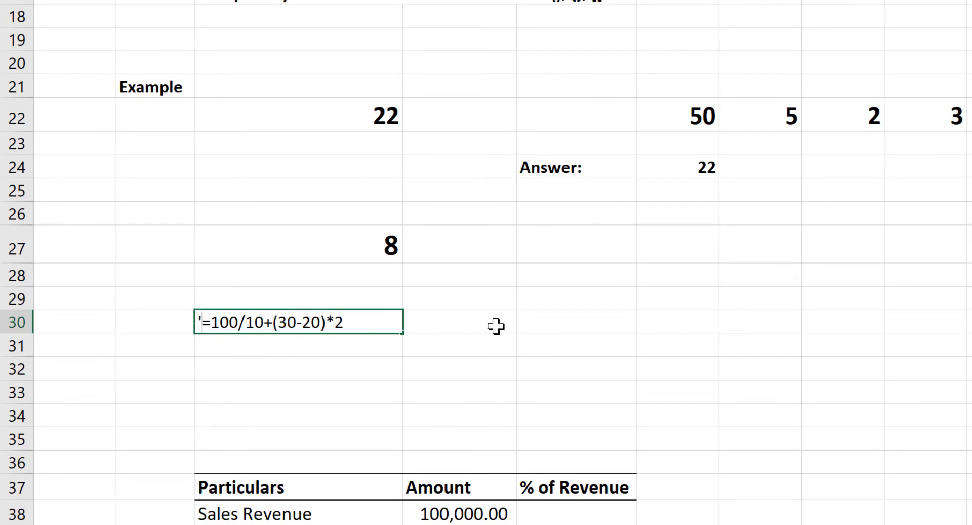
key(BackSpace)
key(Return)
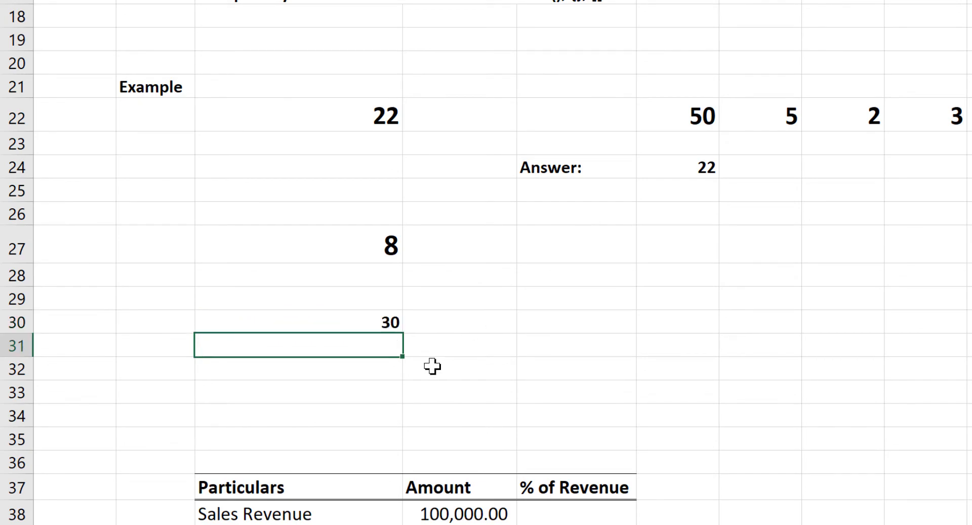
Run Evaluate Formula on C30, work through each calculation stage including the bracketed part, and close the evaluation
click(358, 323)
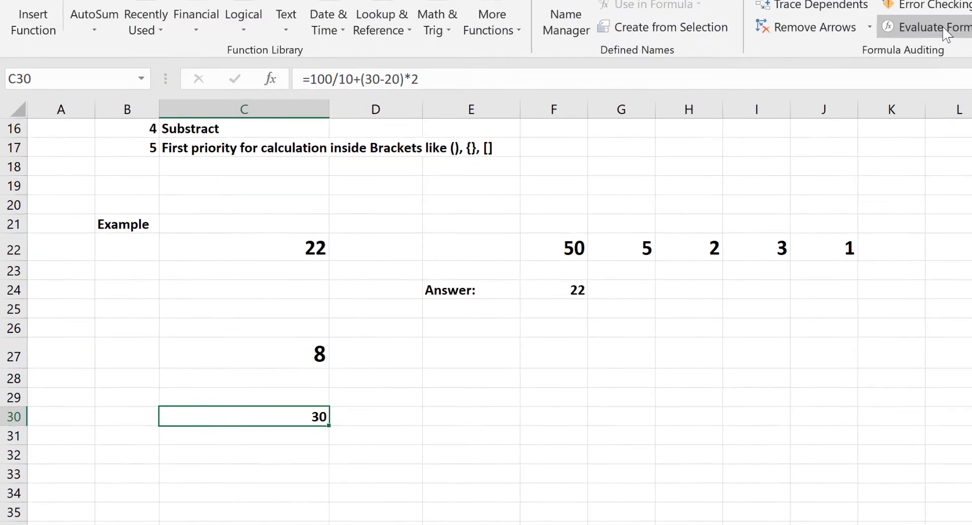
click(922, 86)
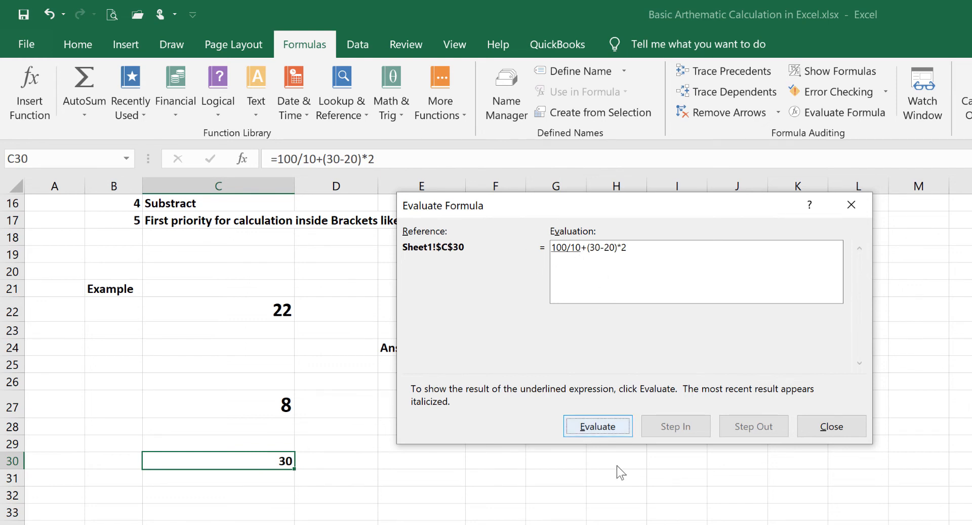
click(601, 425)
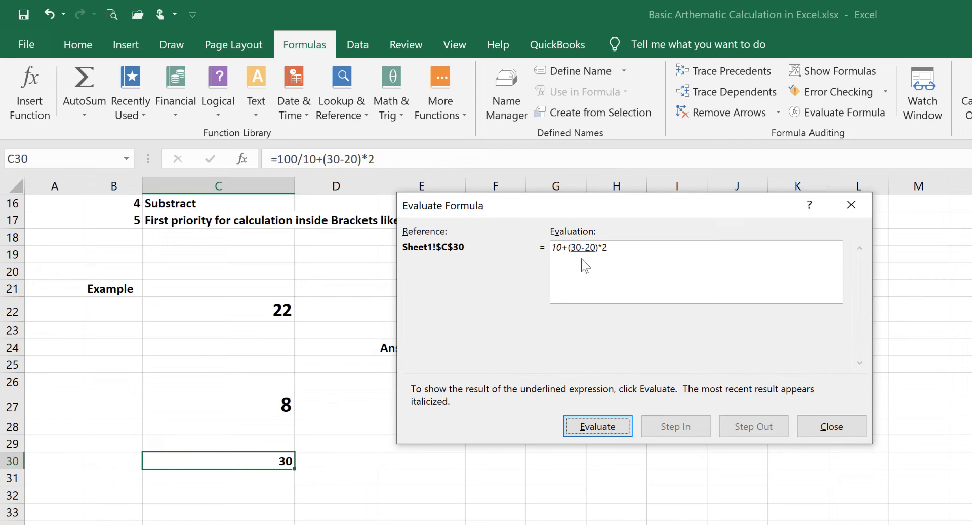
click(604, 428)
click(608, 428)
click(611, 428)
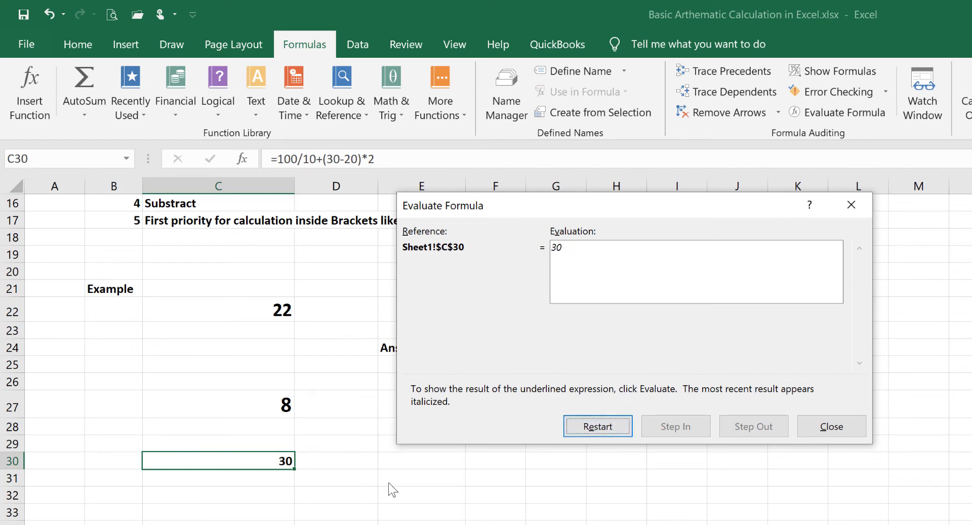
click(832, 427)
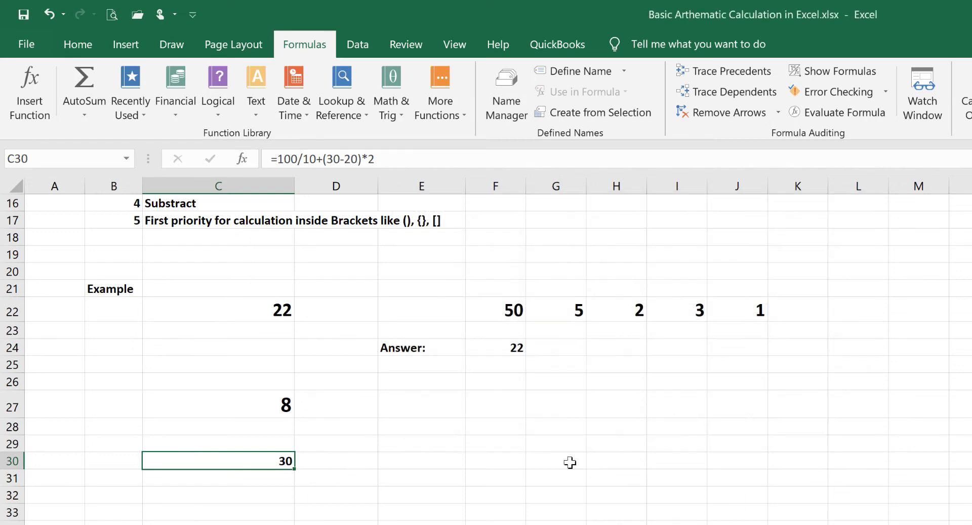
click(368, 471)
click(263, 459)
Calculate Gross Profit in D40 with the formula =D38-D39, subtracting Cost of Goods Sold from Sales Revenue
scroll(362, 453, down, 5)
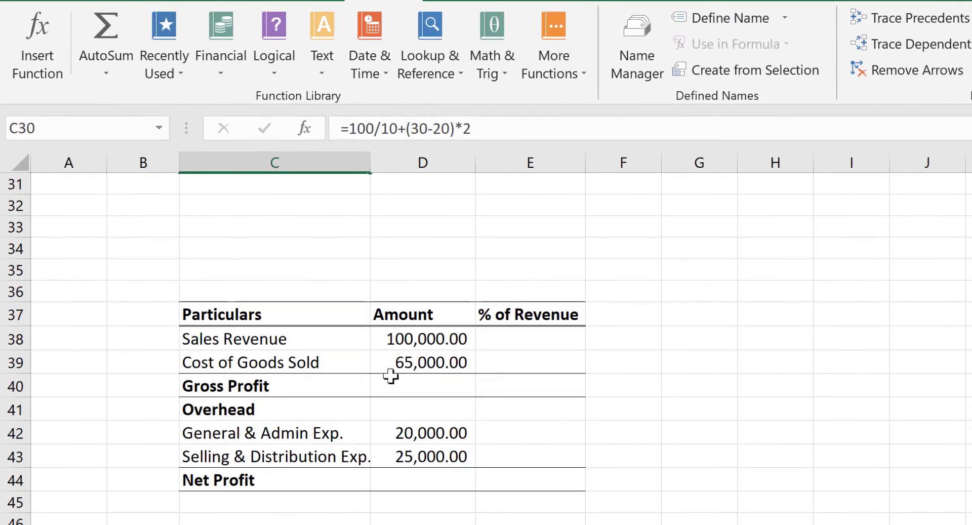
click(334, 362)
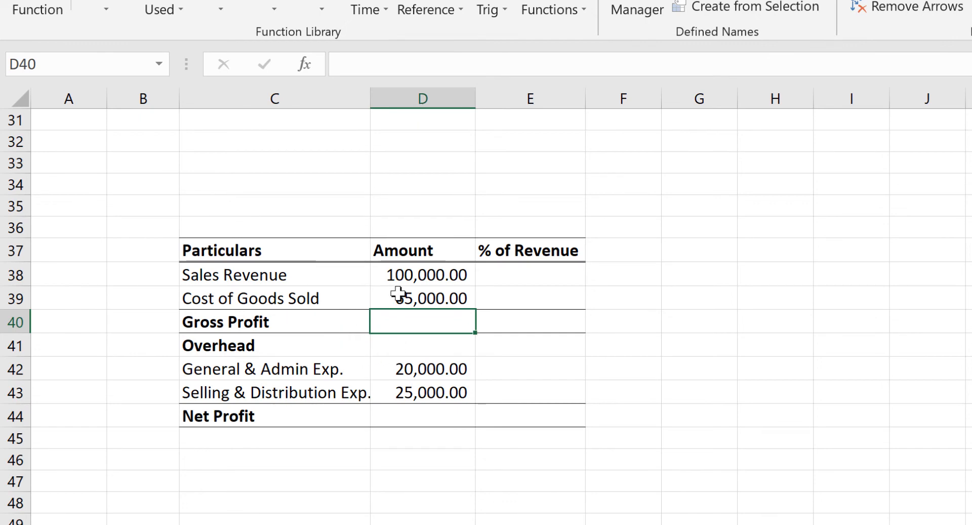
click(410, 281)
click(293, 298)
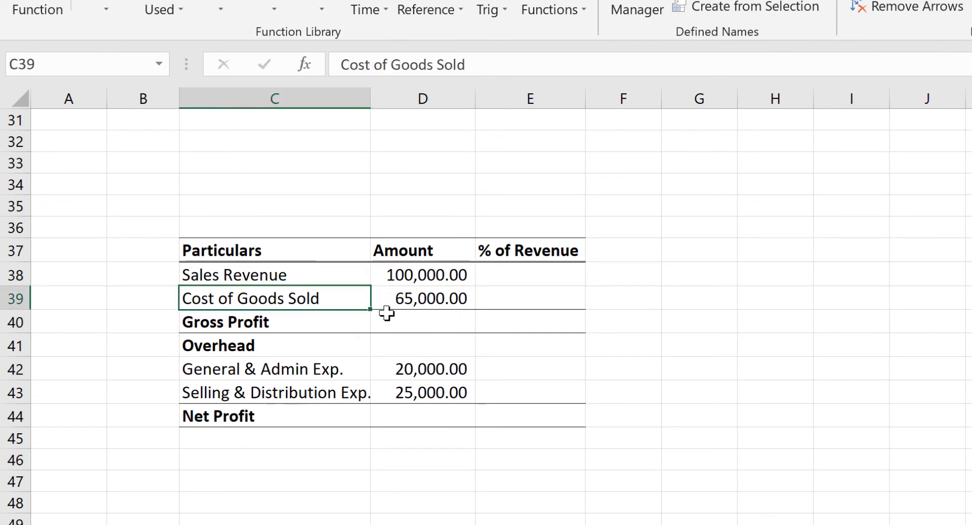
click(428, 299)
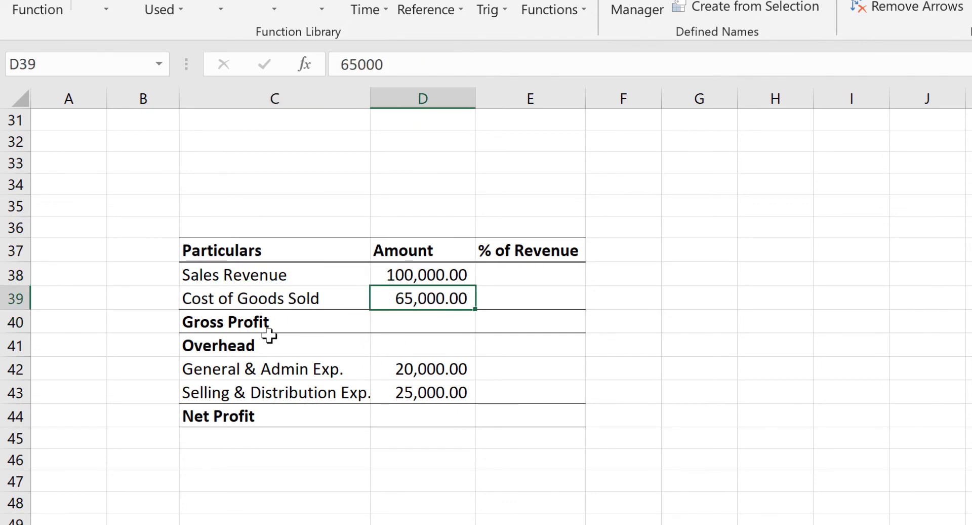
click(416, 323)
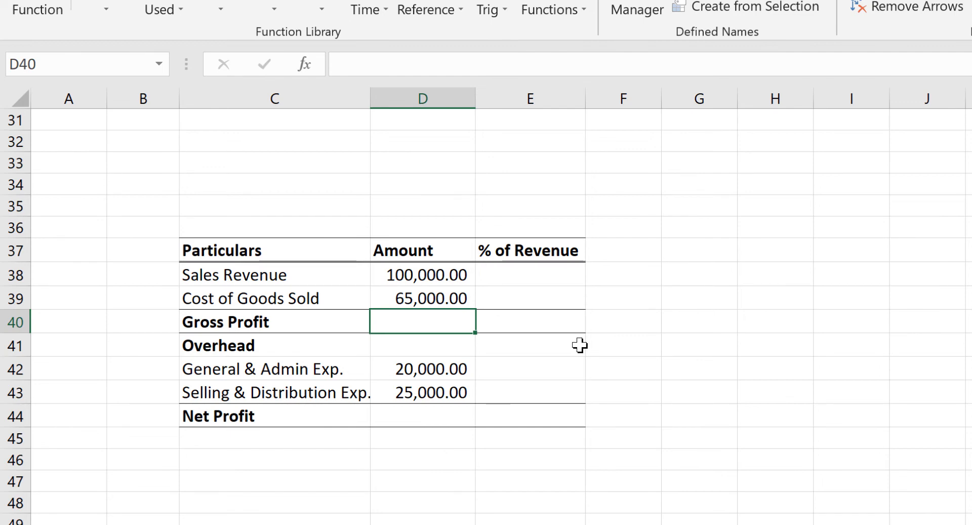
text(=)
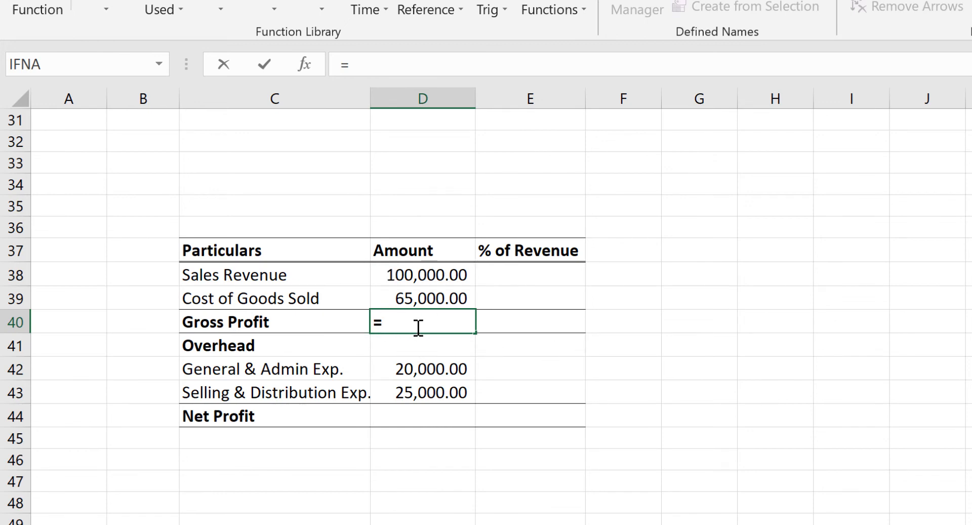
click(411, 276)
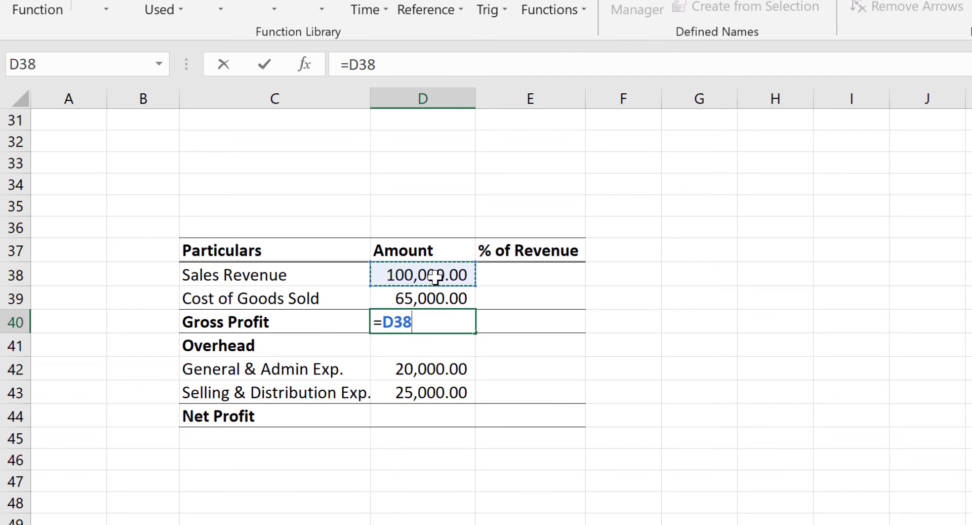
text(-)
click(427, 300)
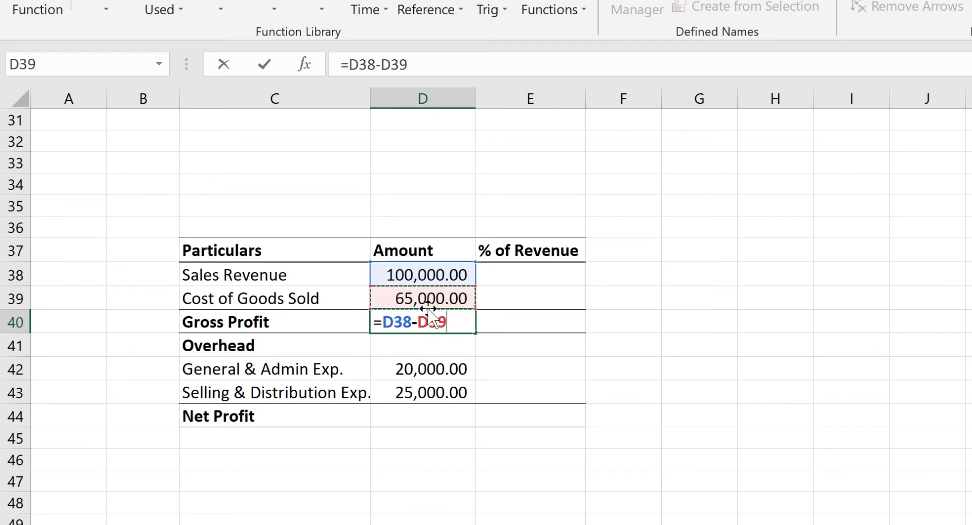
key(ctrl+Return)
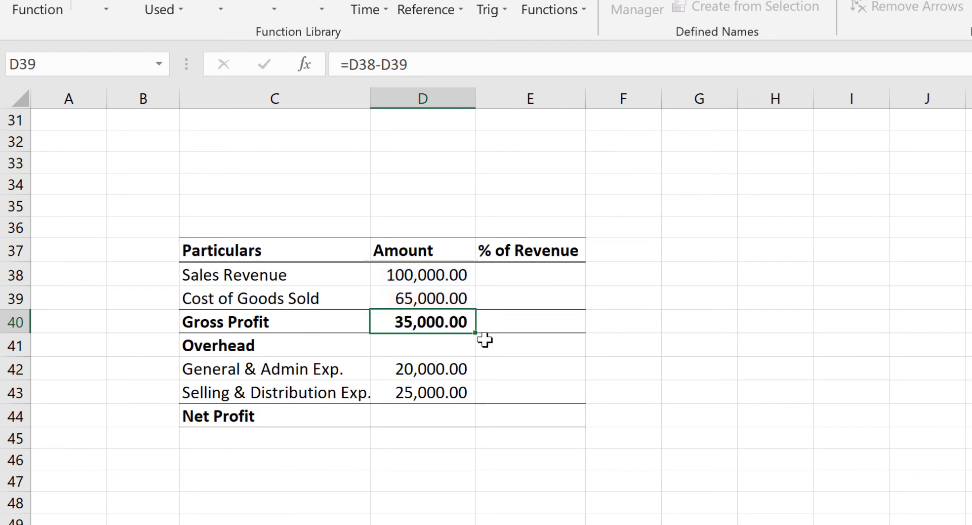
click(439, 322)
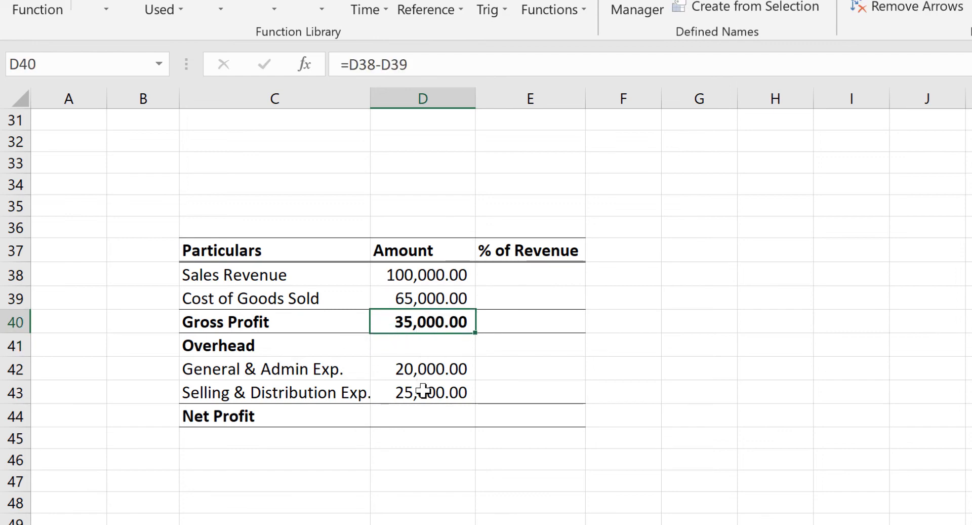
Calculate Net Profit in D44 with the formula =D40-D42-D43, subtracting both overhead expenses from Gross Profit
click(427, 369)
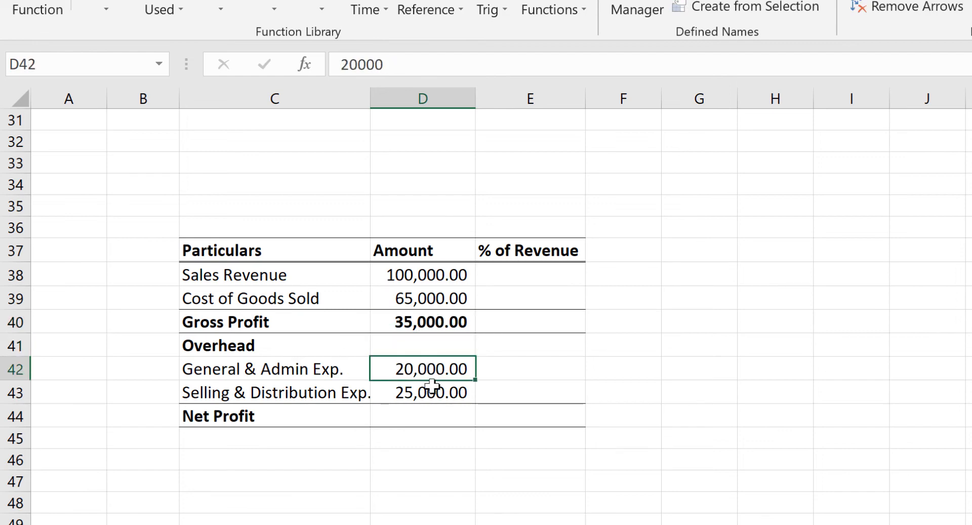
shift+click(432, 385)
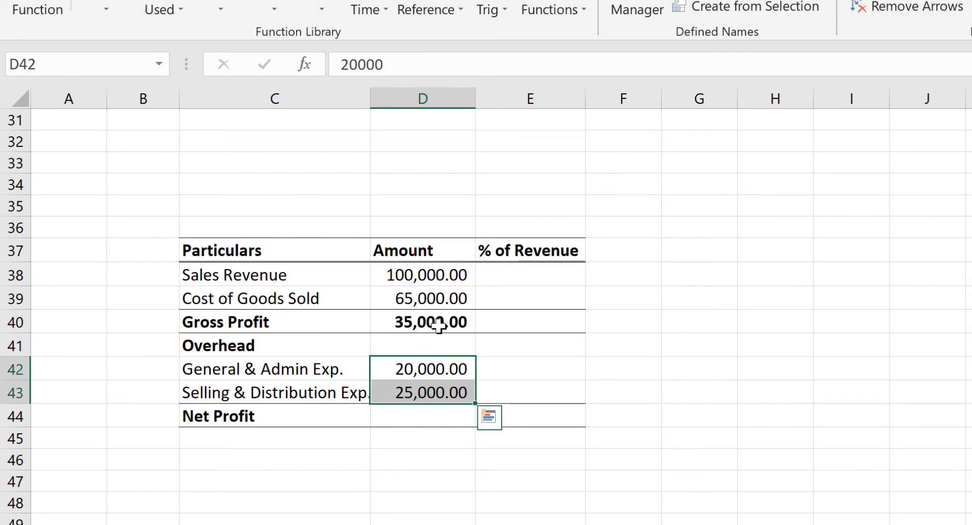
click(438, 326)
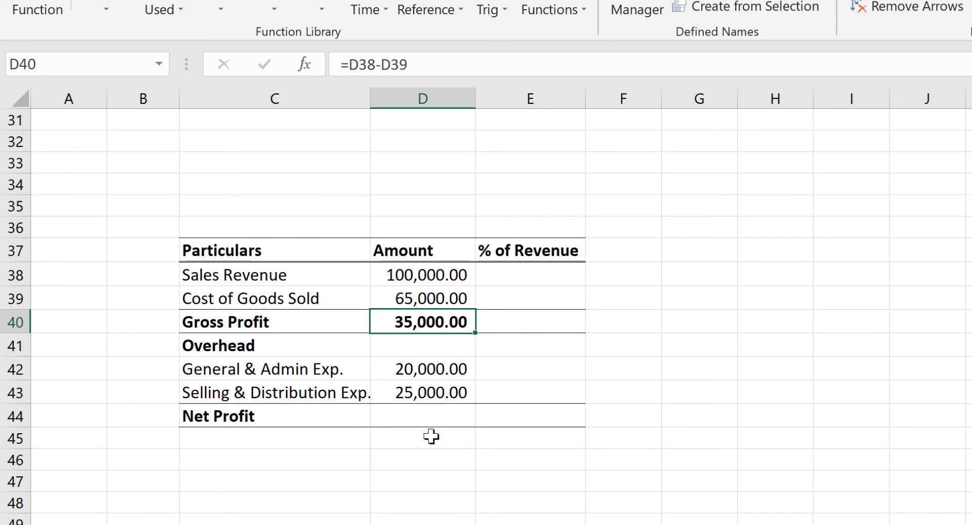
click(411, 417)
text(=)
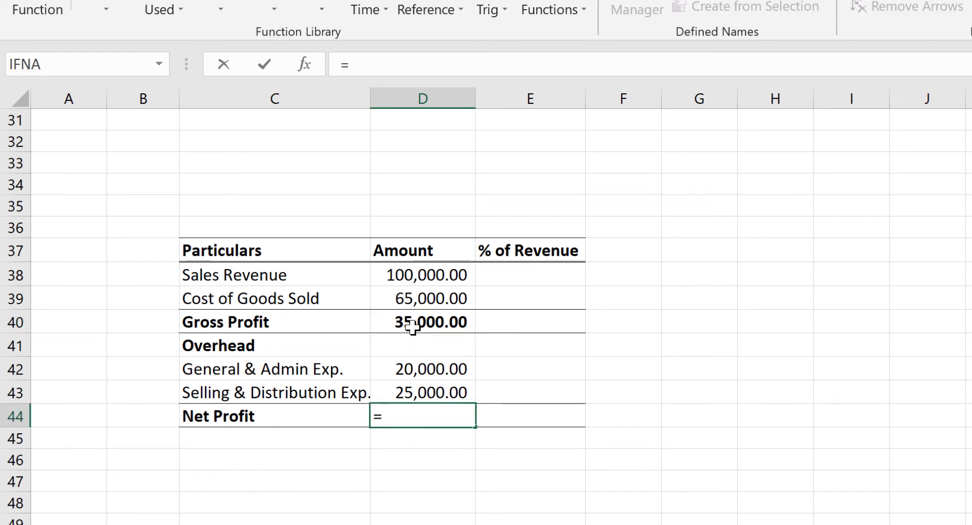
click(411, 323)
text(-)
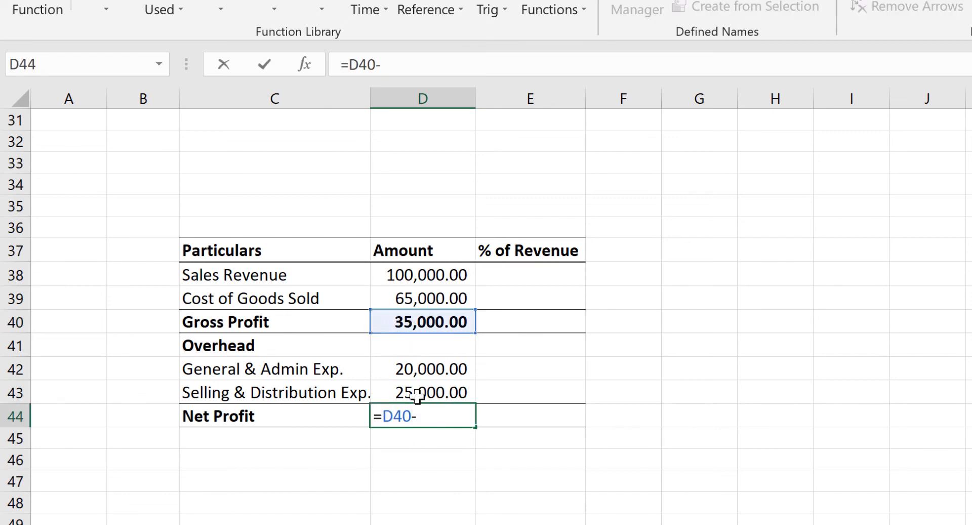
click(423, 366)
text(-)
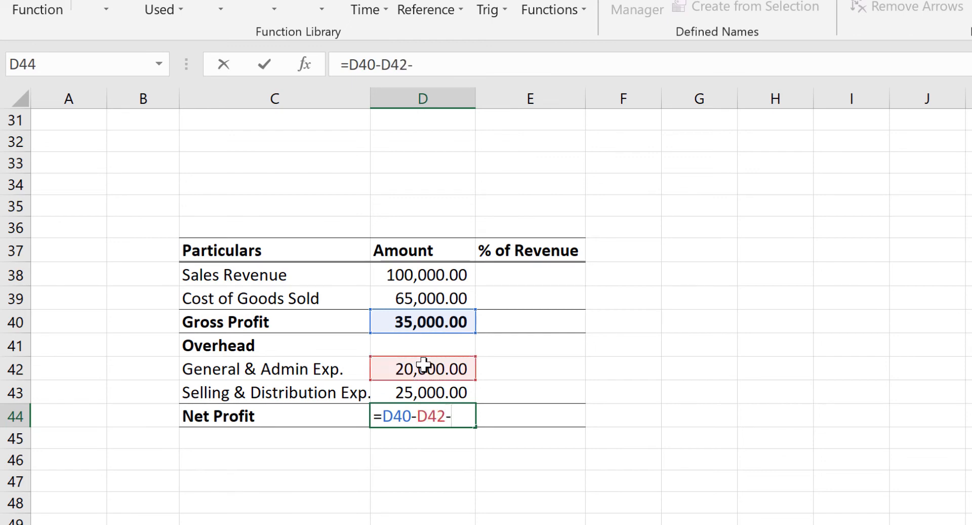
click(442, 389)
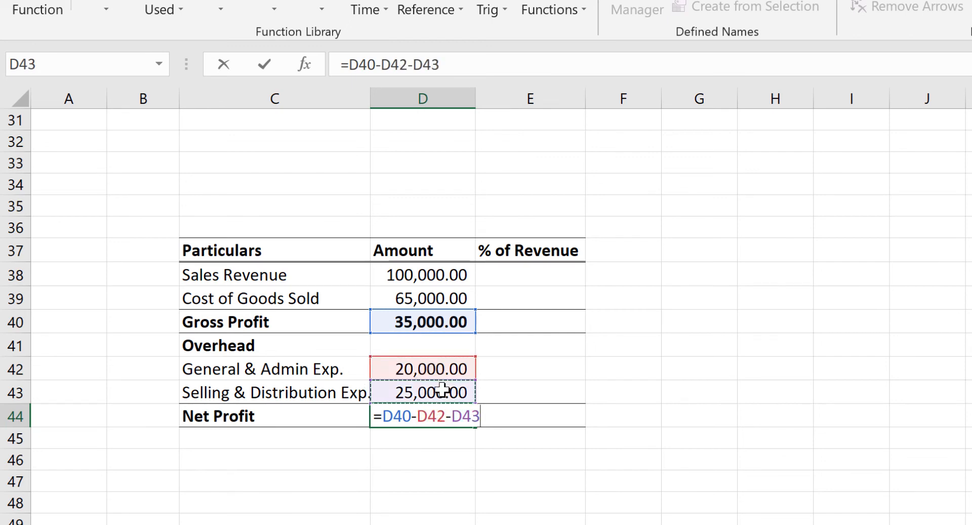
key(Return)
click(417, 414)
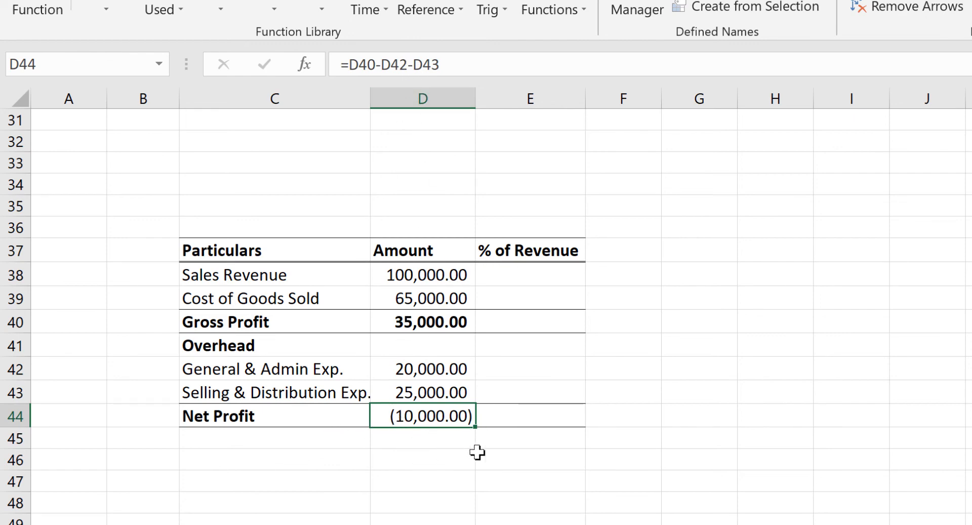
Rewrite the Net Profit formula in D44 as =D40-SUM(D42:D43), subtracting the summed overhead expenses from Gross Profit
key(F2)
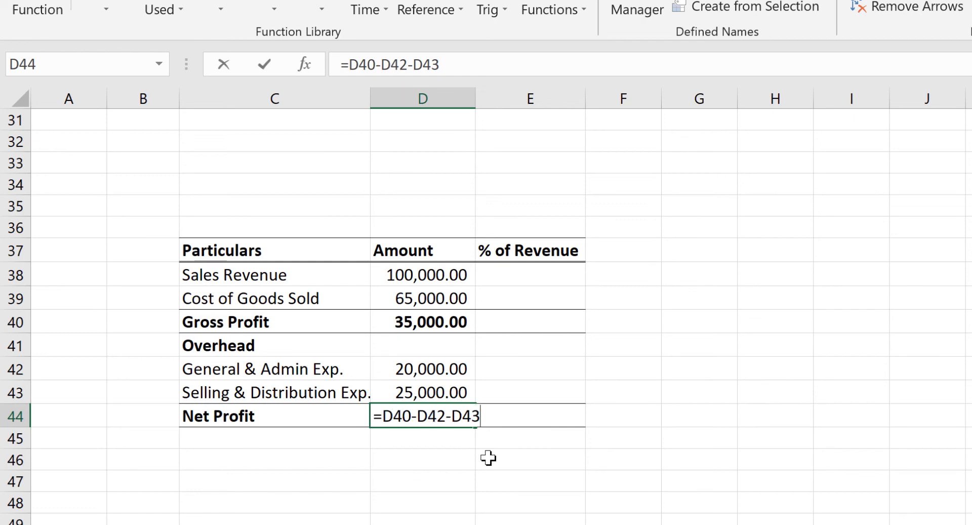
key(BackSpace)
key(BackSpace)
key(BackSpace)
key(BackSpace)
key(BackSpace)
key(BackSpace)
key(BackSpace)
key(BackSpace)
key(BackSpace)
key(BackSpace)
key(BackSpace)
click(422, 324)
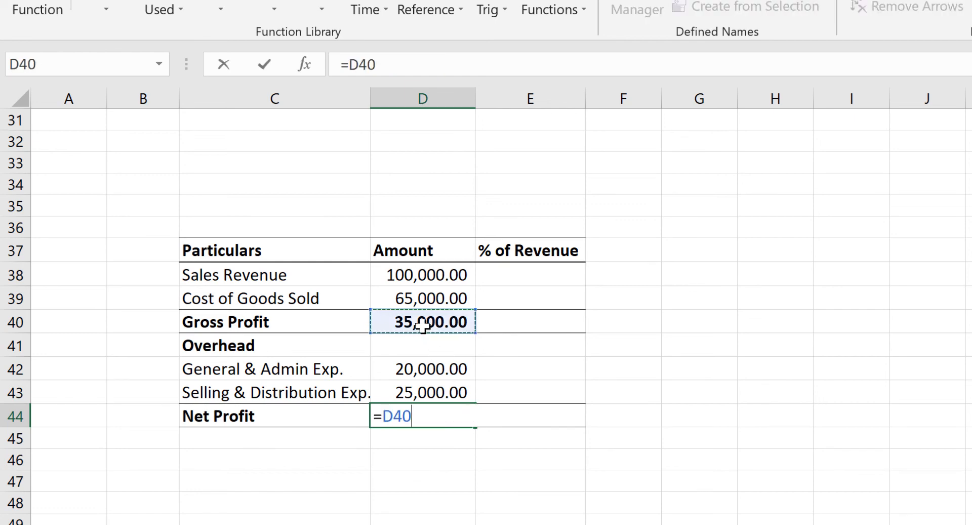
text(-sum)
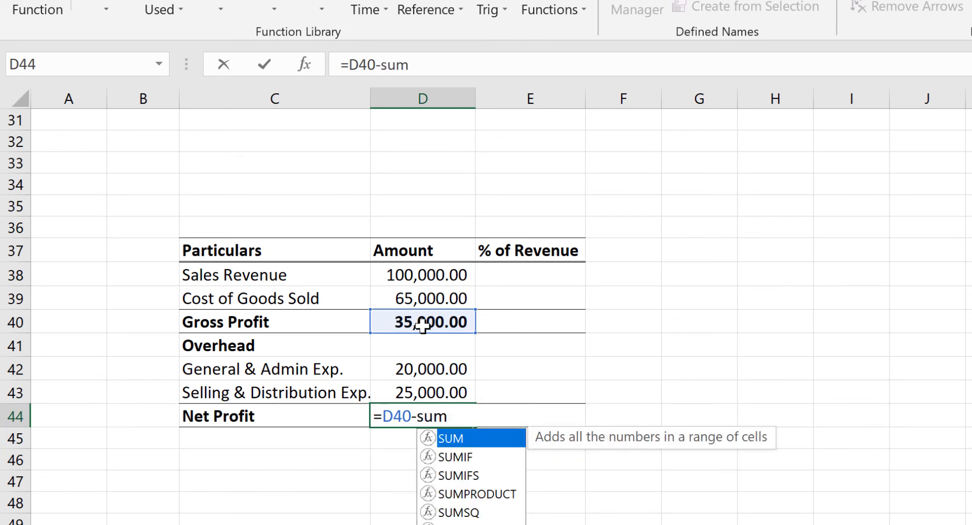
text(()
drag(439, 362, 444, 387)
text())
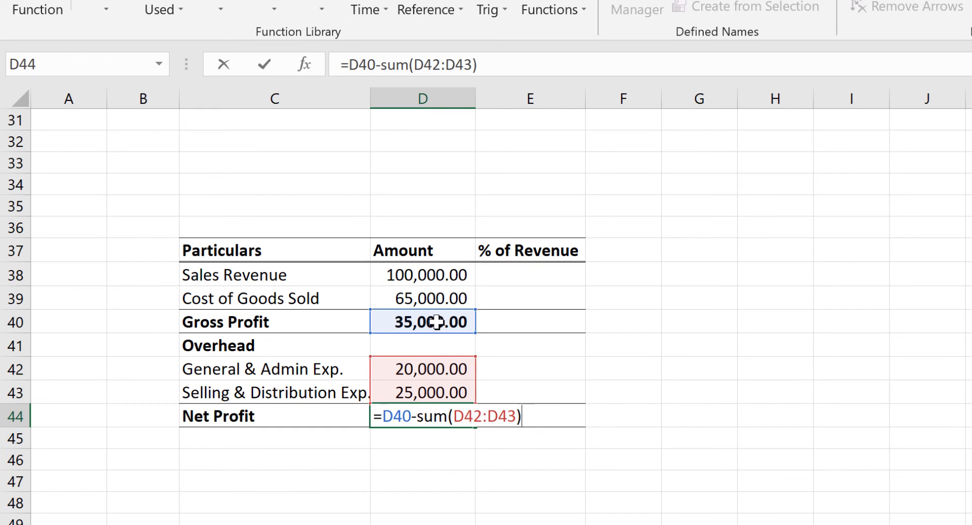
key(Return)
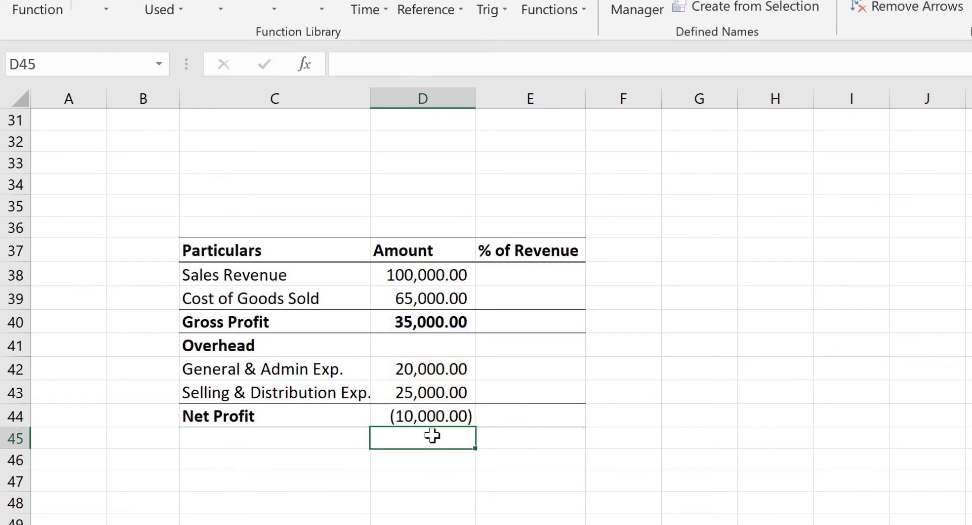
click(434, 410)
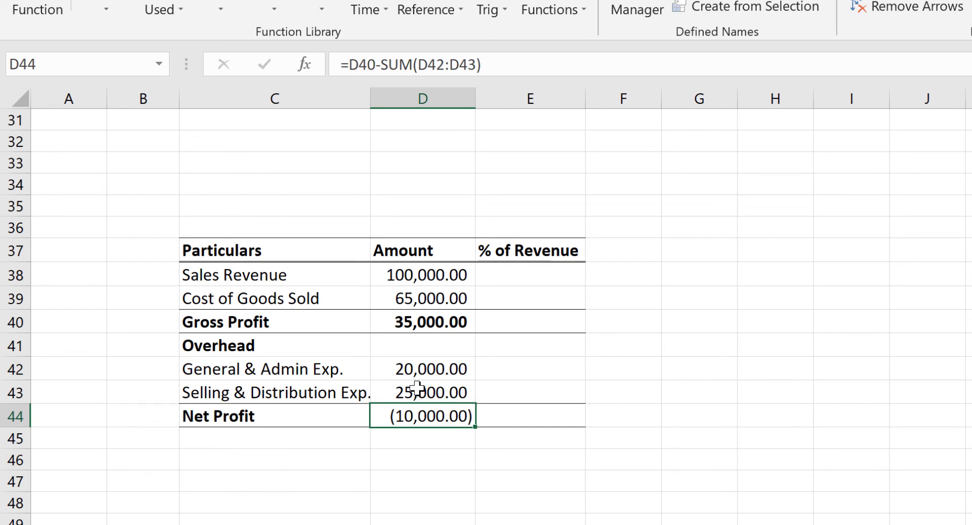
Calculate Sales Revenue's % of Revenue in E38 with =D38/$D$38, making the divisor an absolute reference
click(507, 278)
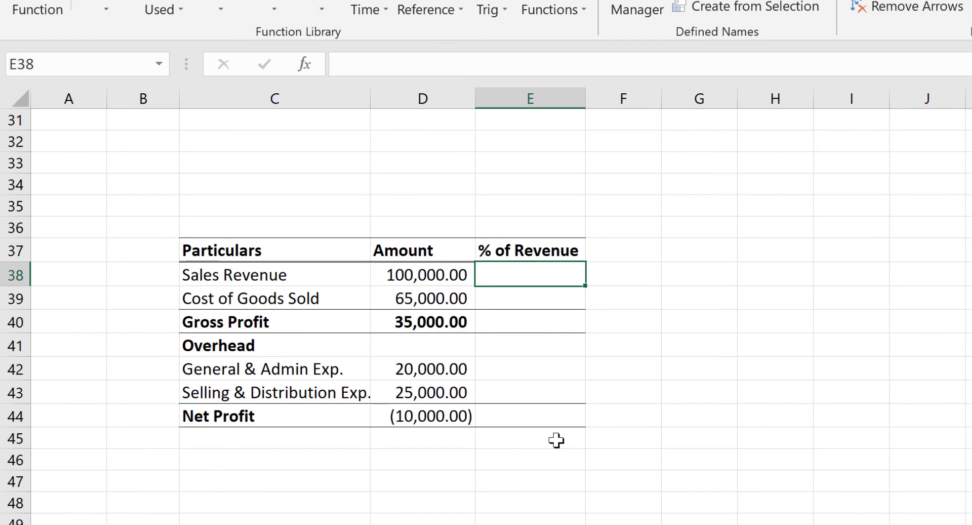
text(=)
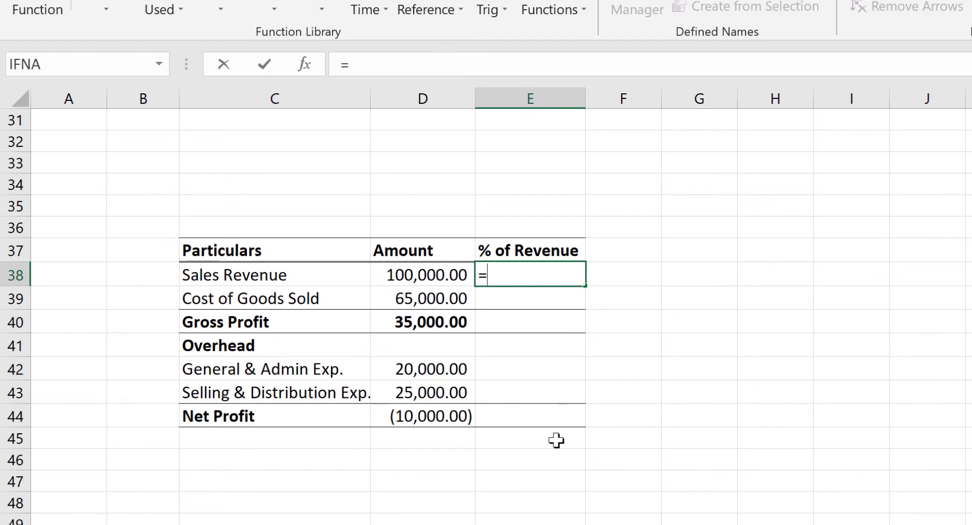
click(414, 277)
text(/)
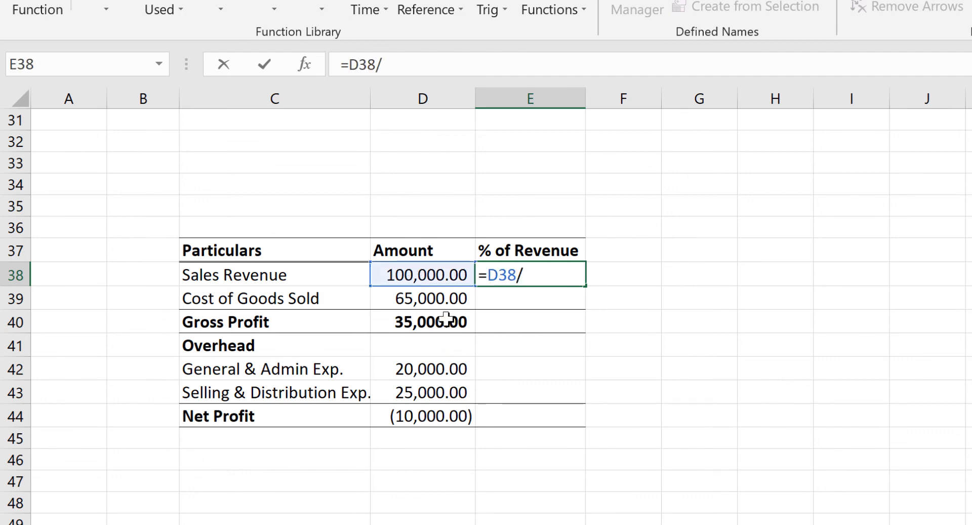
click(435, 271)
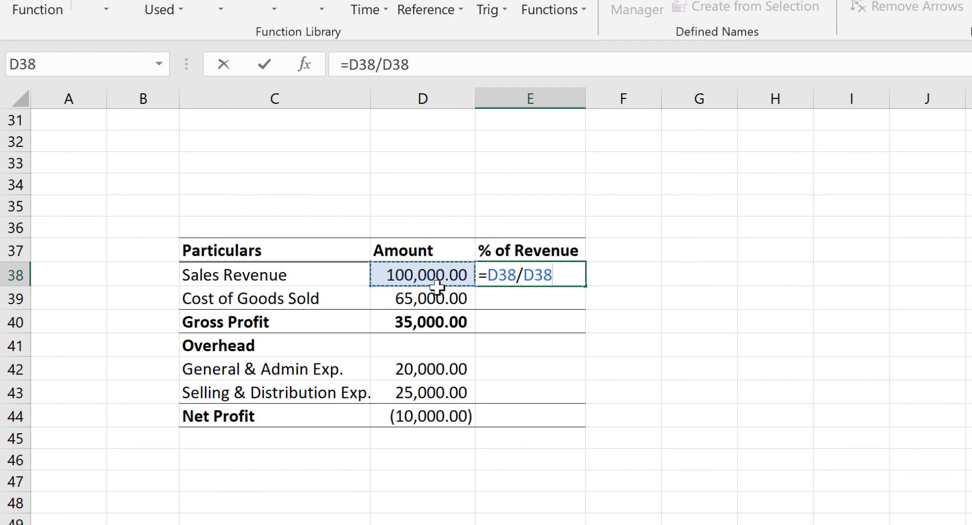
double_click(529, 275)
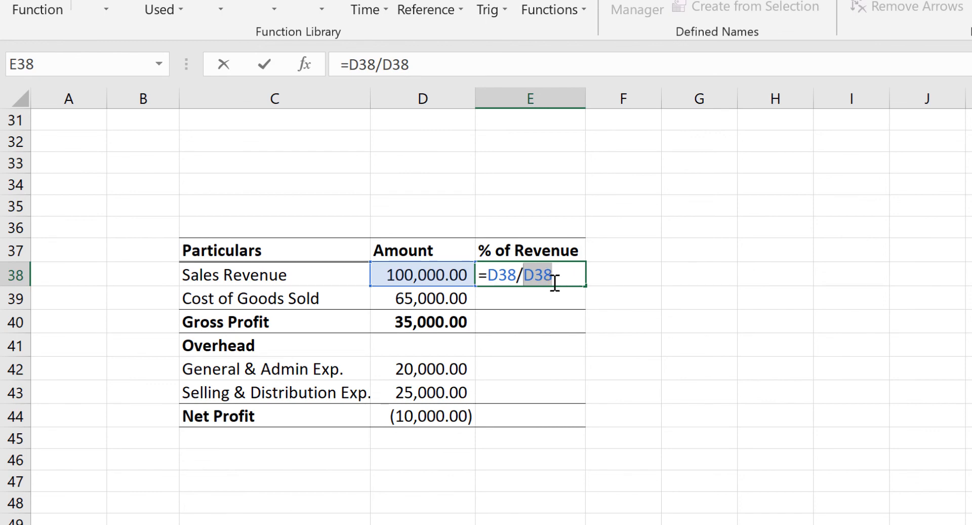
key(F4)
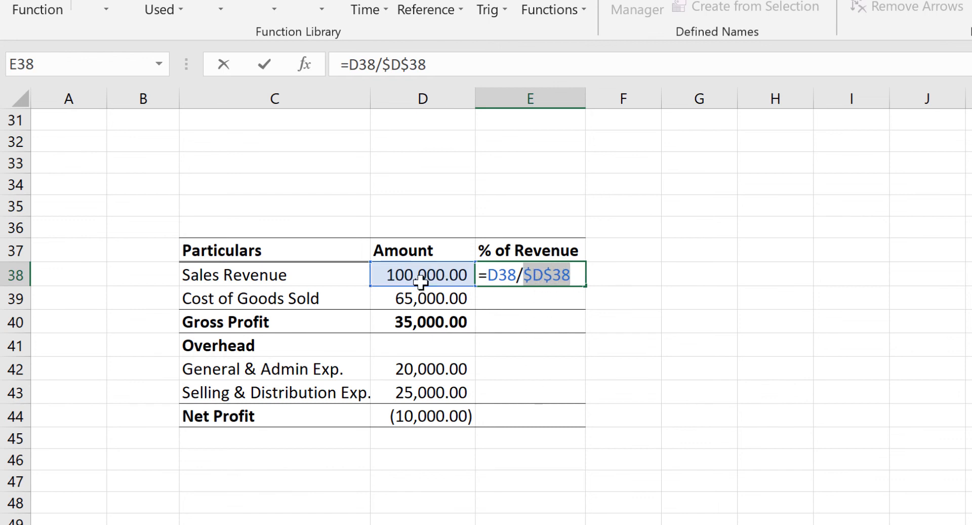
key(Return)
Apply the Percentage number format to the Sales Revenue ratio in E38
click(554, 268)
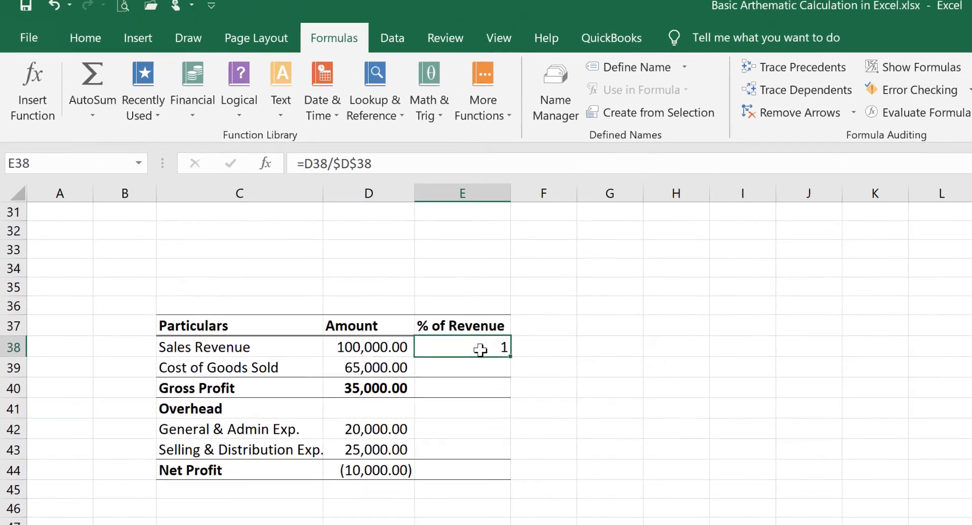
click(80, 44)
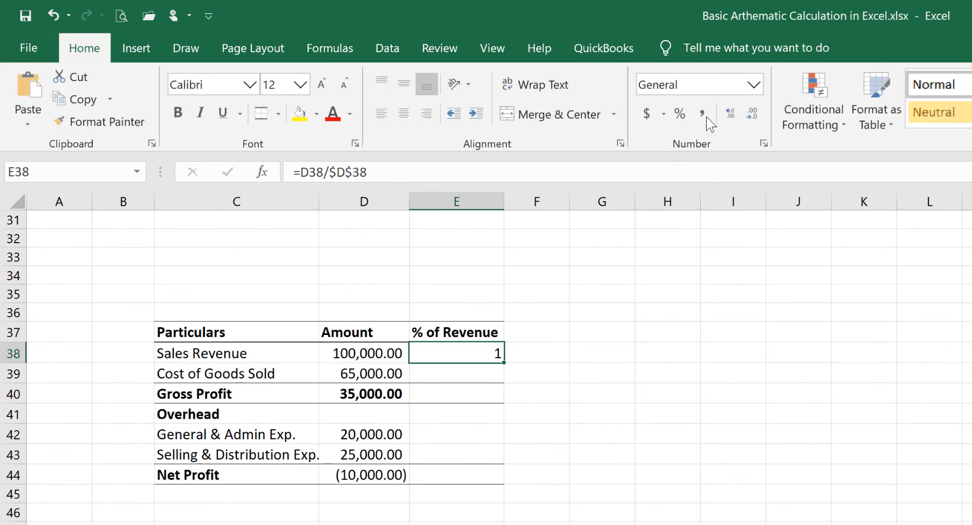
click(679, 114)
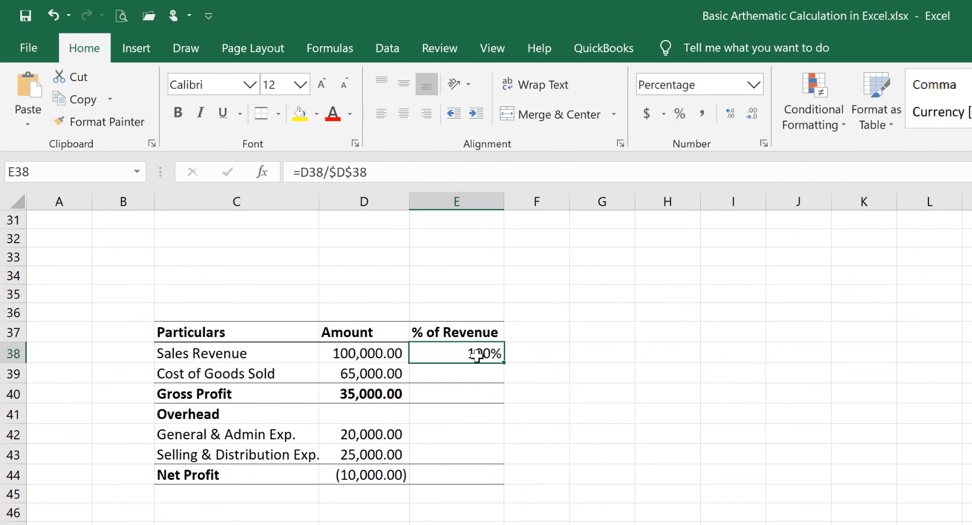
click(360, 355)
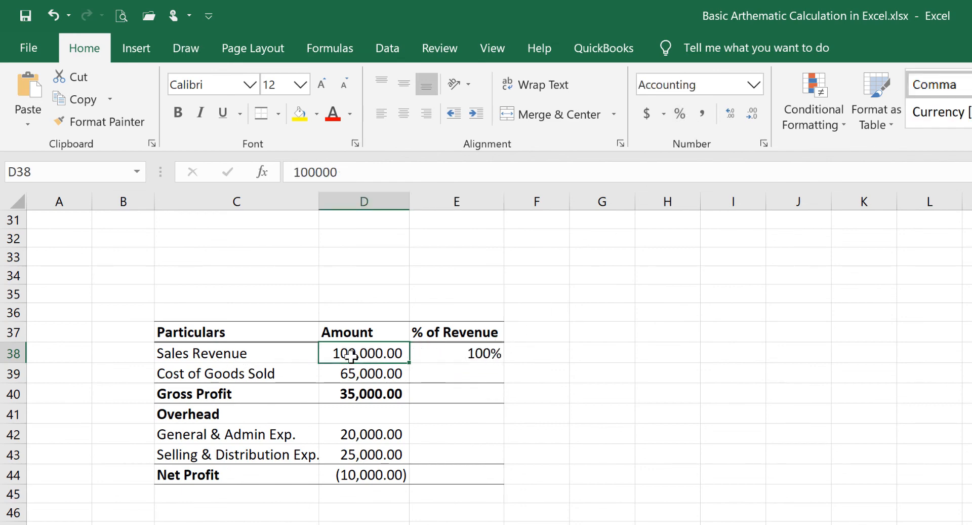
Copy the percentage formula from E38 to E39 for Cost of Goods Sold and check its cell references
click(461, 353)
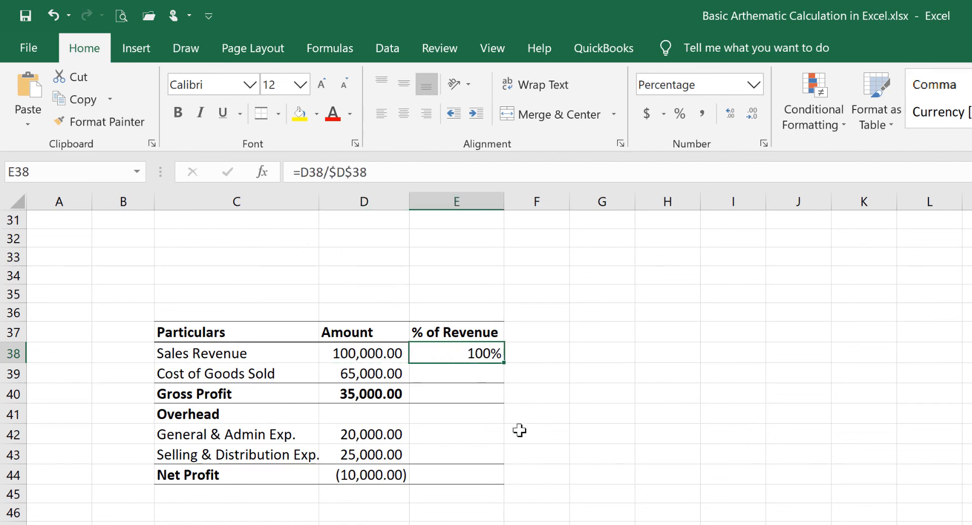
key(ctrl+c)
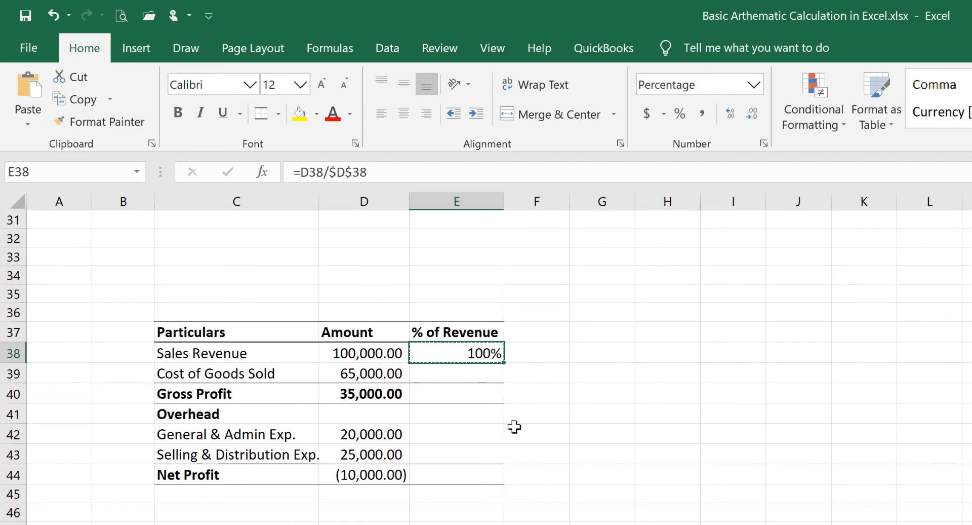
click(463, 379)
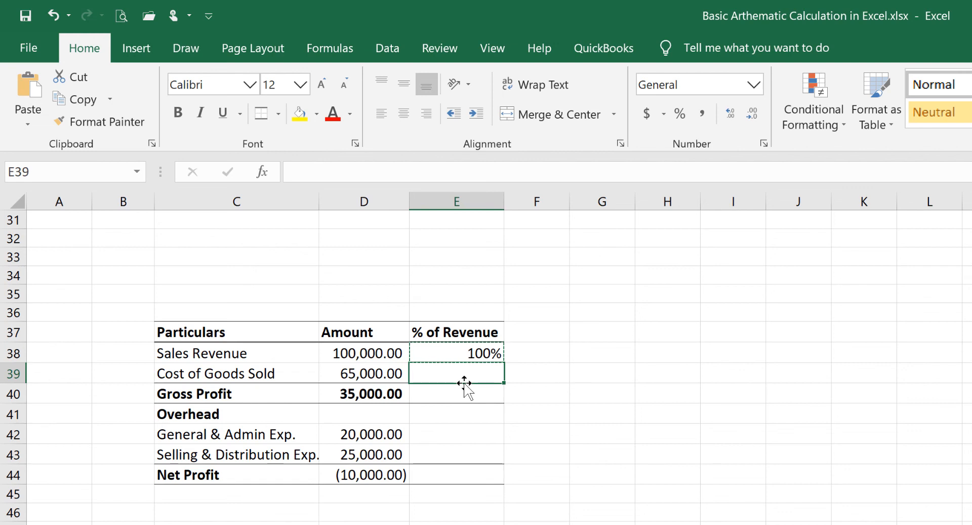
key(ctrl+v)
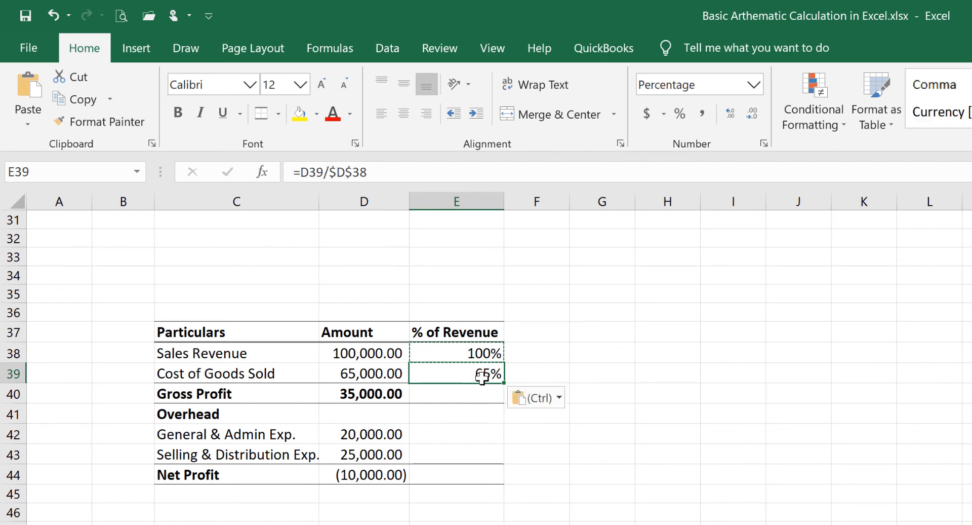
key(Escape)
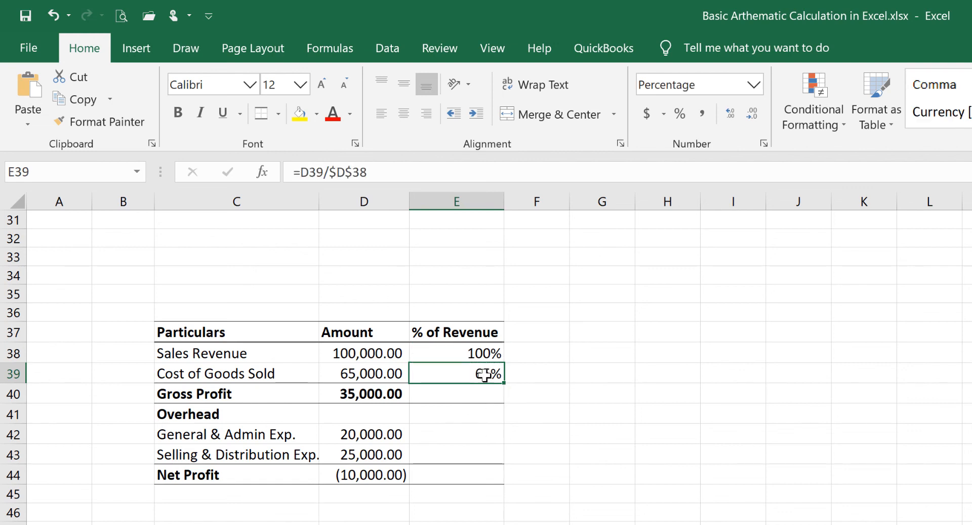
double_click(485, 375)
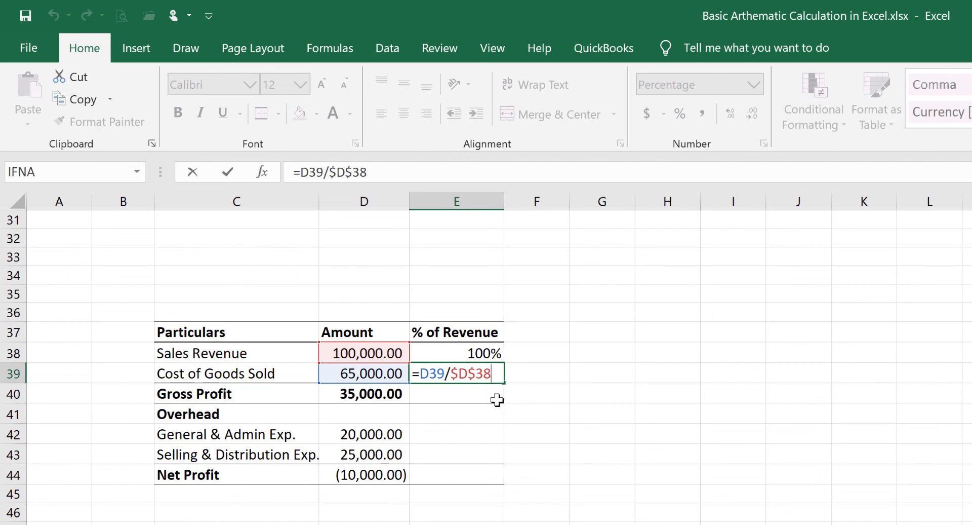
key(ctrl+Return)
Paste the percentage formula from E39 into E40 and E42:E44, and check the formulas for both overhead expenses and Net Profit
click(468, 393)
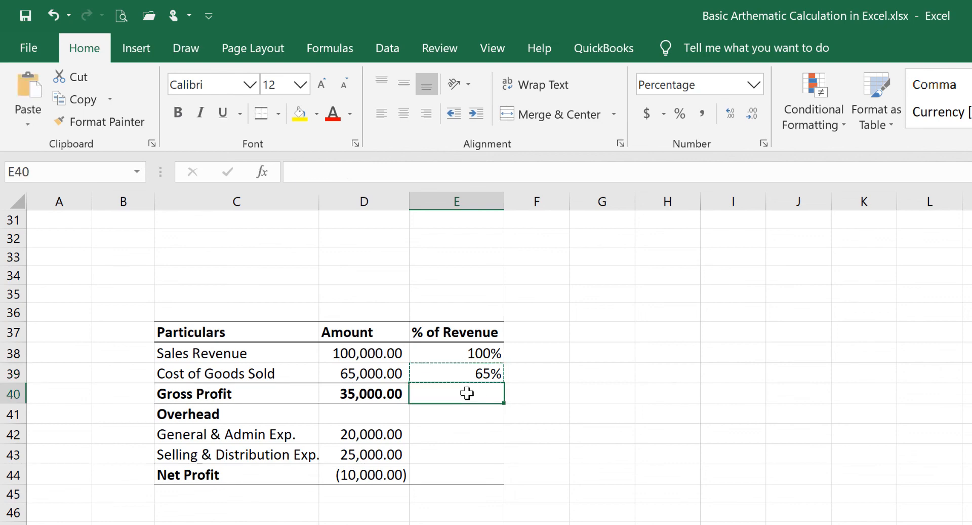
key(ctrl+v)
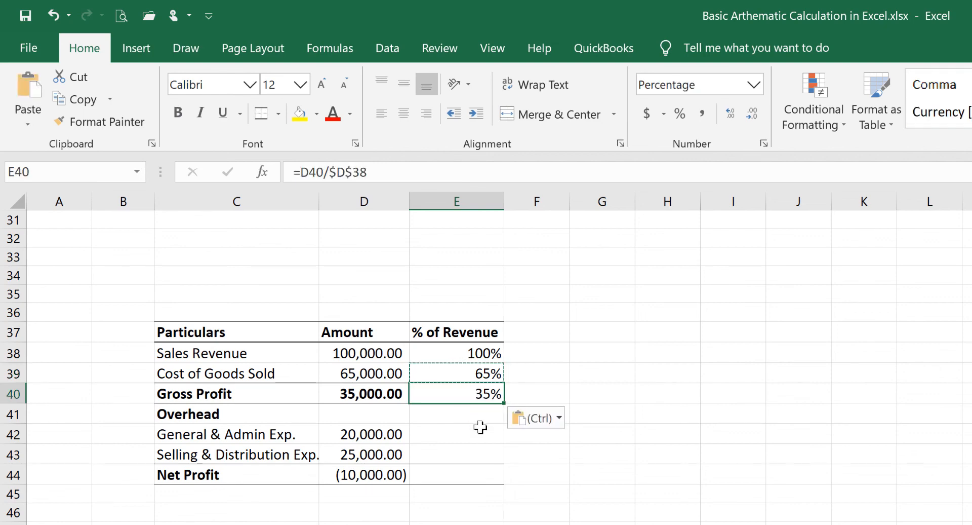
click(454, 438)
drag(455, 437, 456, 474)
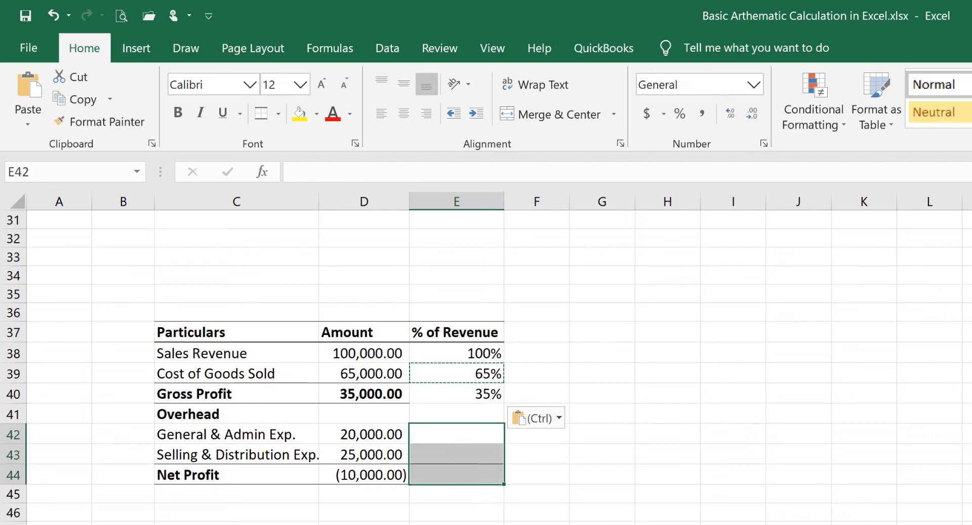
key(ctrl+v)
click(481, 434)
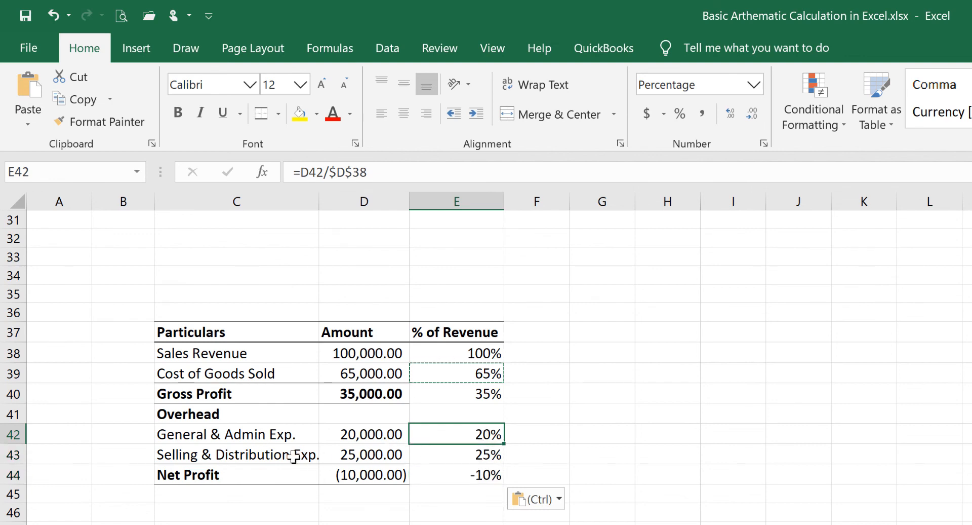
click(472, 456)
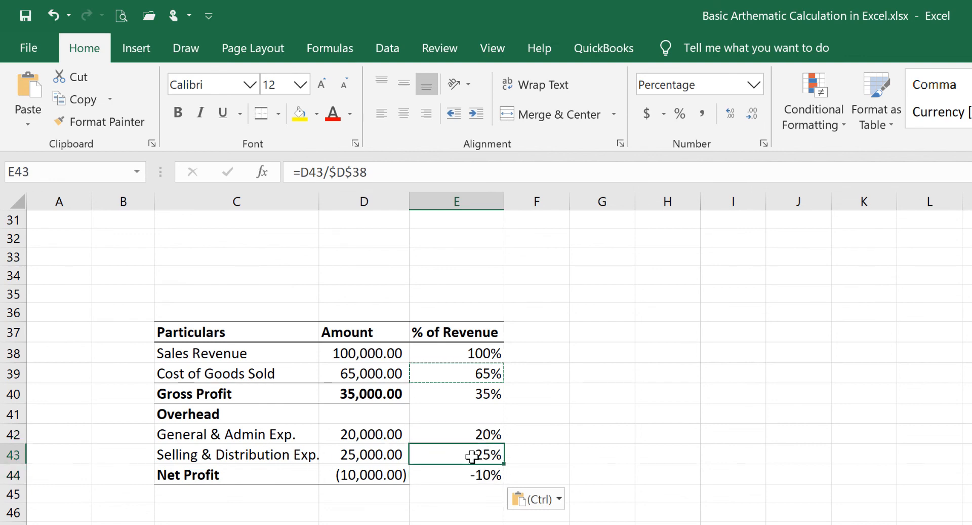
click(239, 476)
click(483, 476)
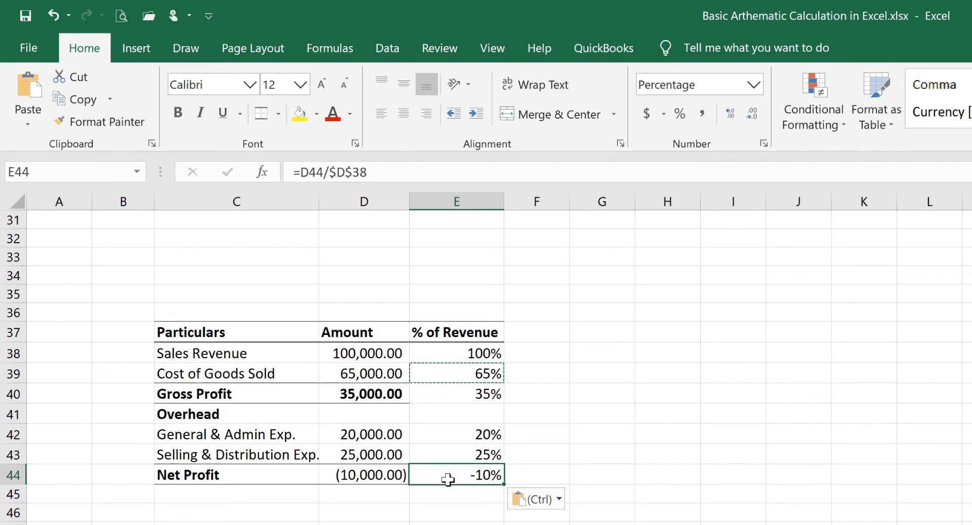
scroll(367, 397, up, 9)
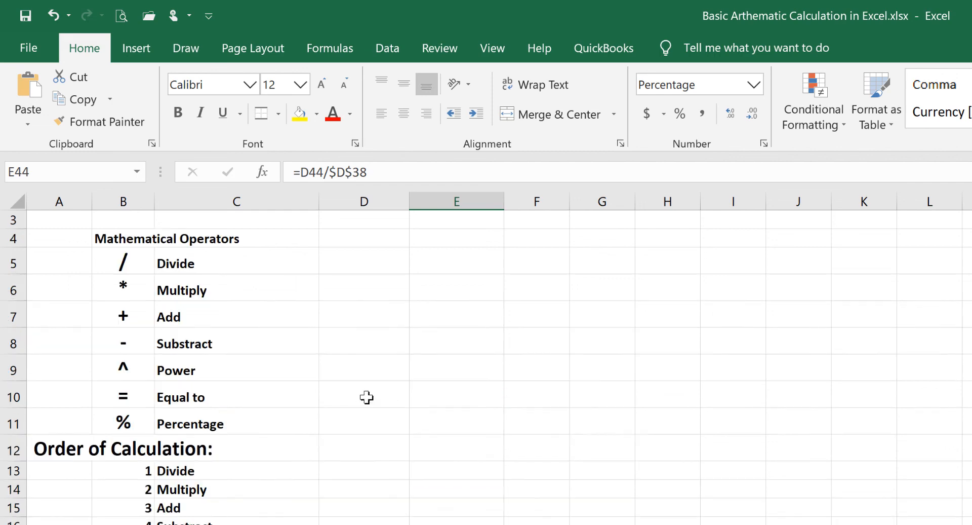